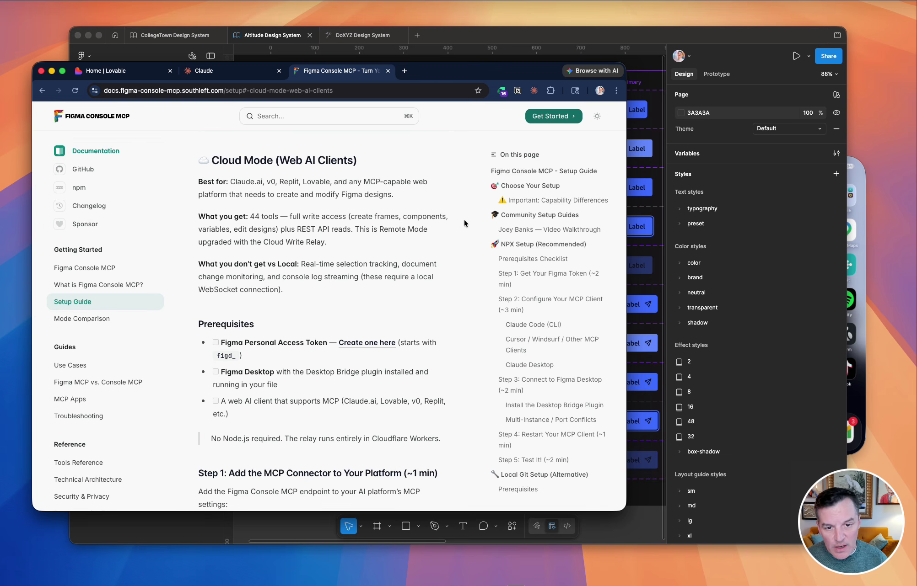
# - Switch to Claude and send the prompt "Use the Figma Cloud to give me a pairing token."
pyautogui.click(230, 72)
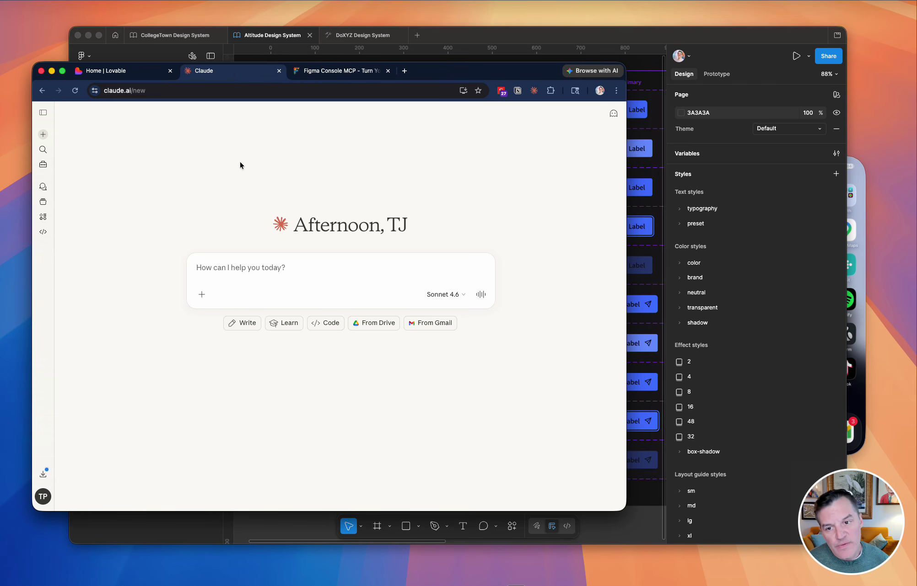
pyautogui.click(236, 268)
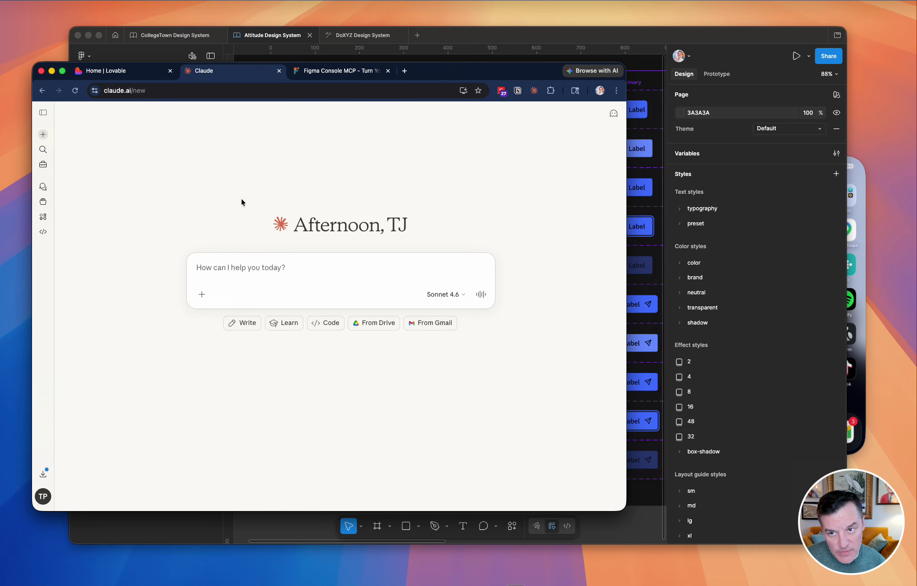
pyautogui.press('fn')
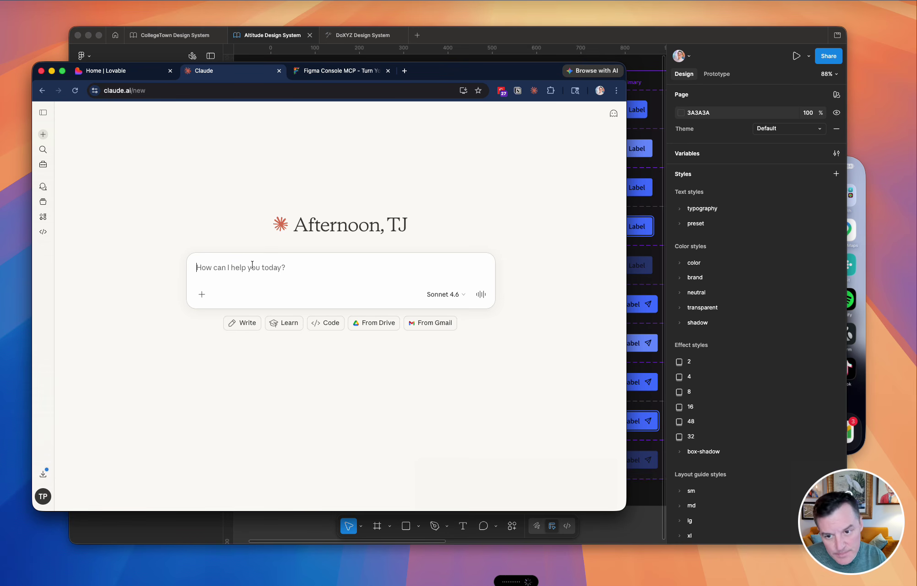
pyautogui.press('fn')
pyautogui.press('Return')
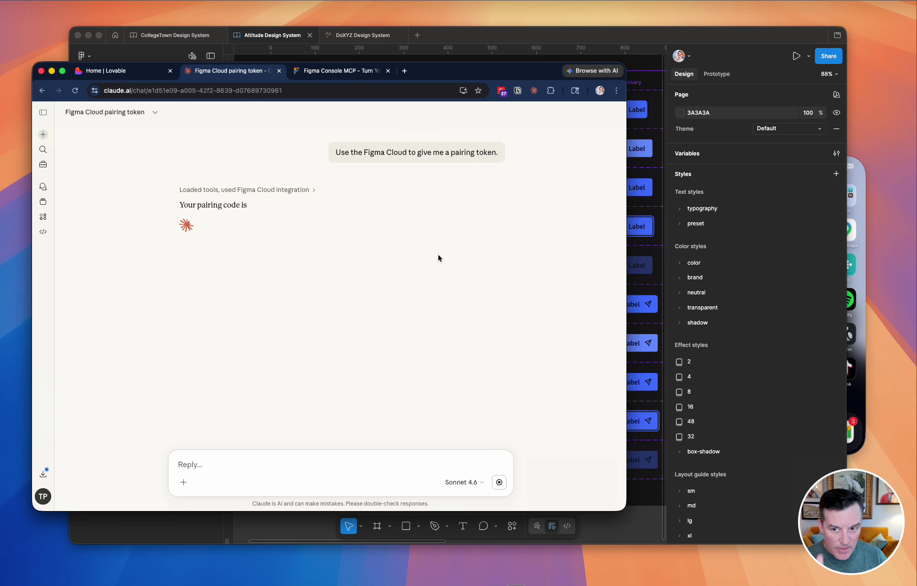
# - Copy the pairing code from Claude's reply, switch to Figma and run the Figma Desktop Bridge development plugin
pyautogui.doubleClick(257, 205)
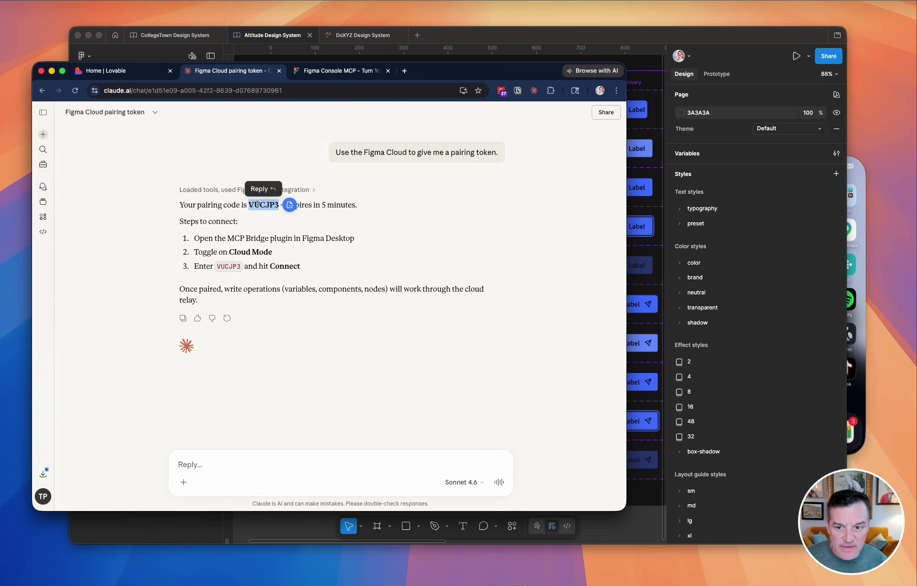
pyautogui.click(497, 47)
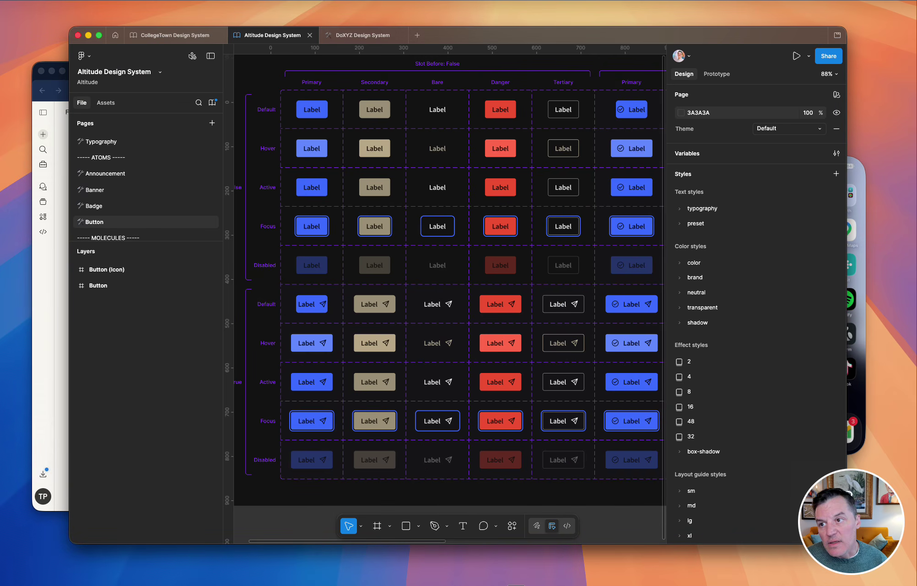
pyautogui.moveTo(183, 65)
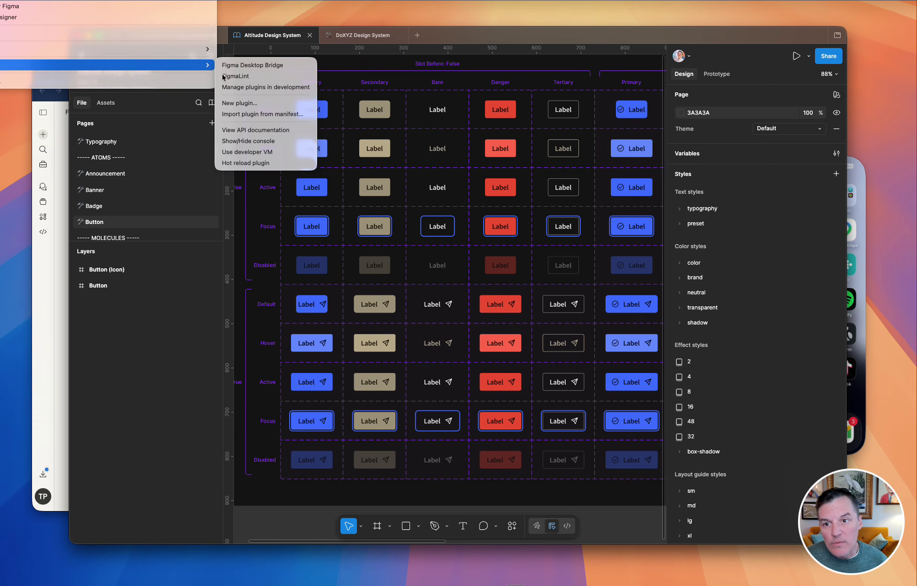
pyautogui.click(274, 66)
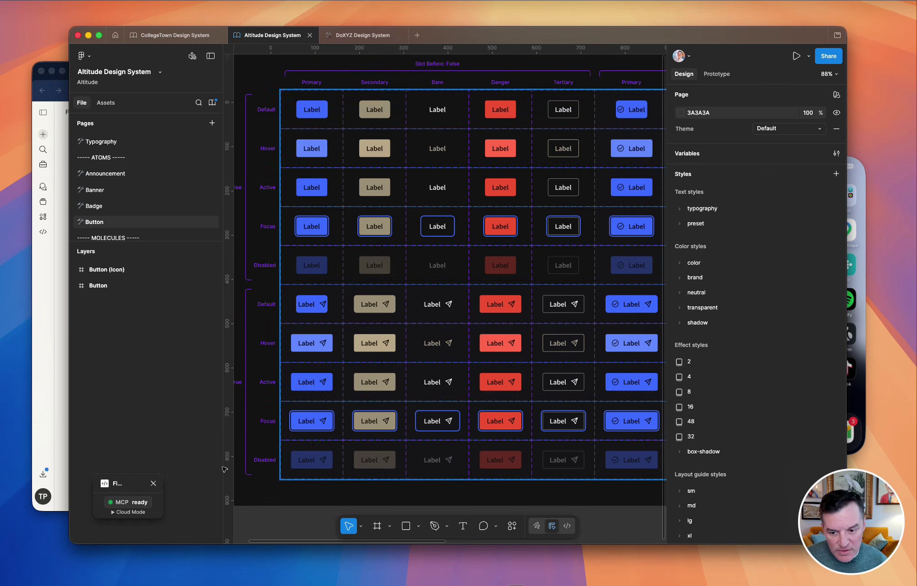
# - Expand Cloud Mode in the Figma Desktop Bridge plugin, enter the pairing code and connect to the cloud relay
pyautogui.moveTo(128, 484); pyautogui.dragTo(158, 339)
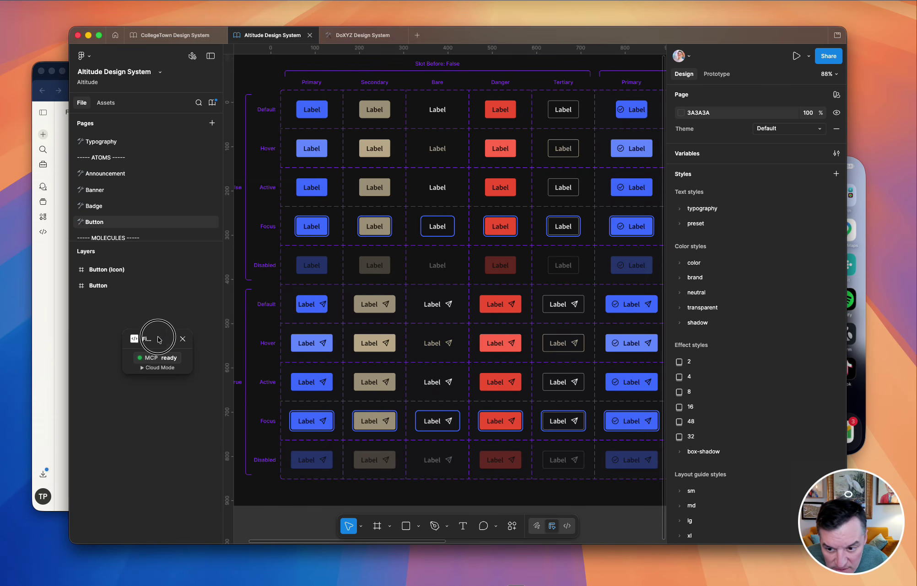
pyautogui.click(142, 369)
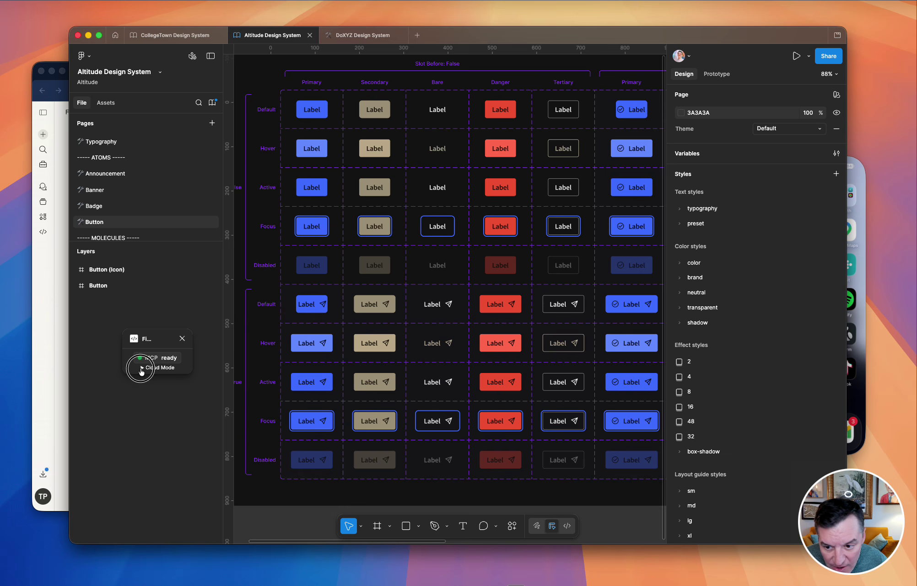
pyautogui.click(160, 385)
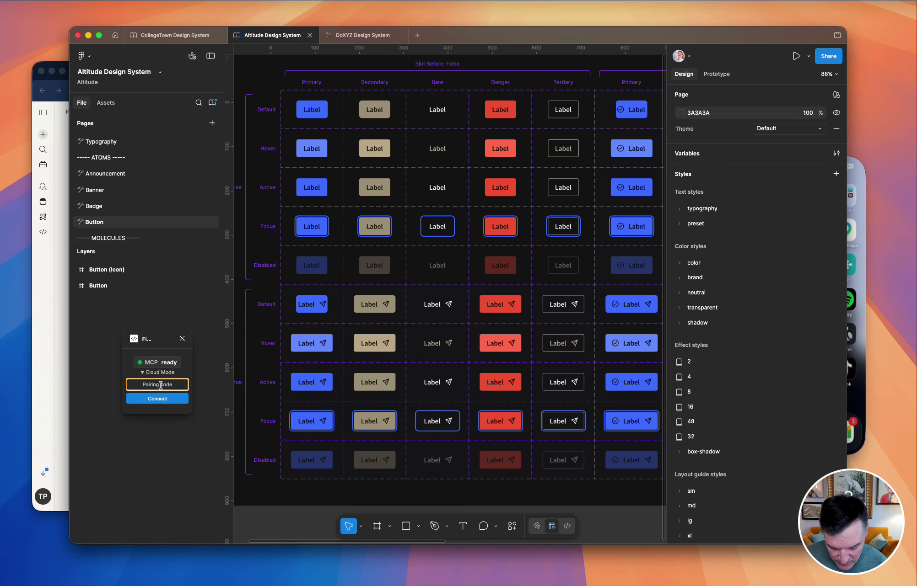
pyautogui.write('VUCJP3')
pyautogui.click(159, 399)
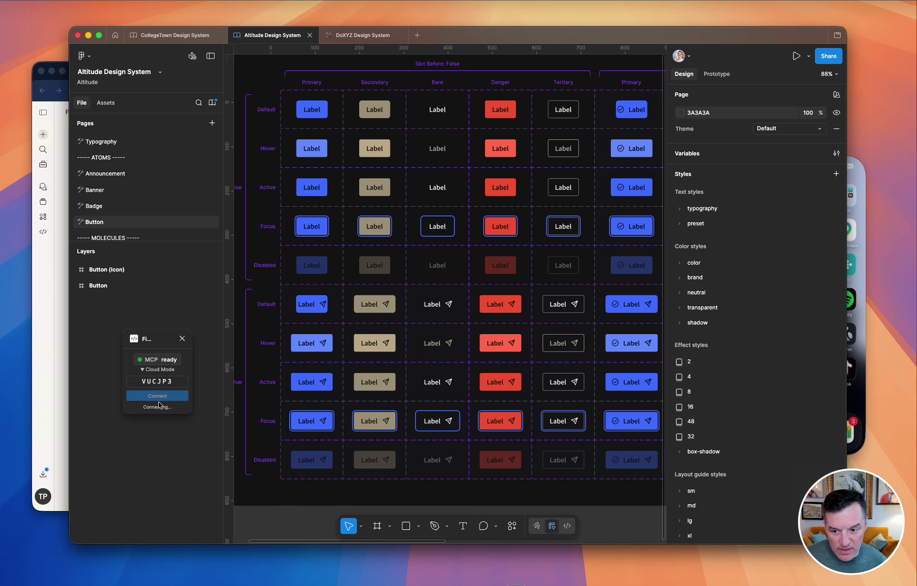
# - Return to Claude and send "OK, I'm paired now. Can you tell me a little bit about my design system?"
pyautogui.click(58, 314)
pyautogui.click(213, 473)
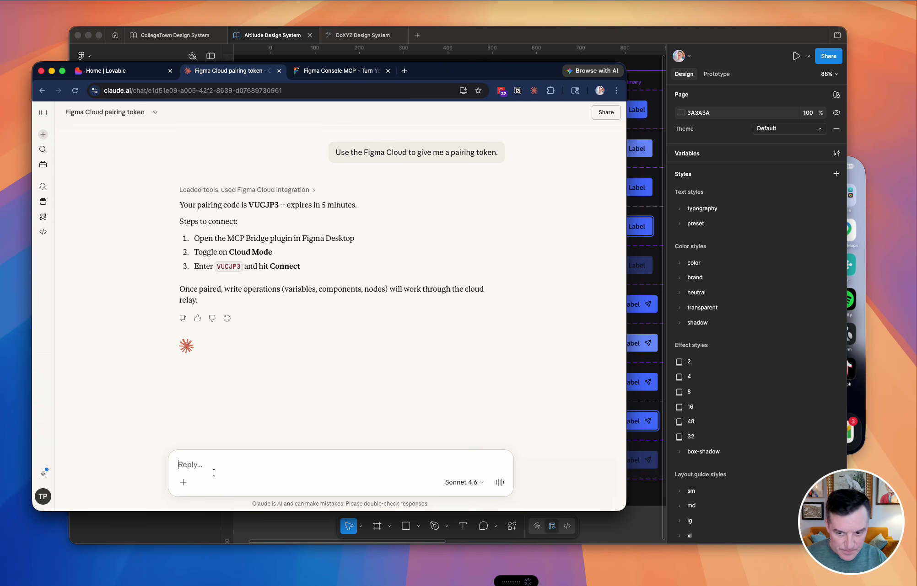
pyautogui.press('Return')
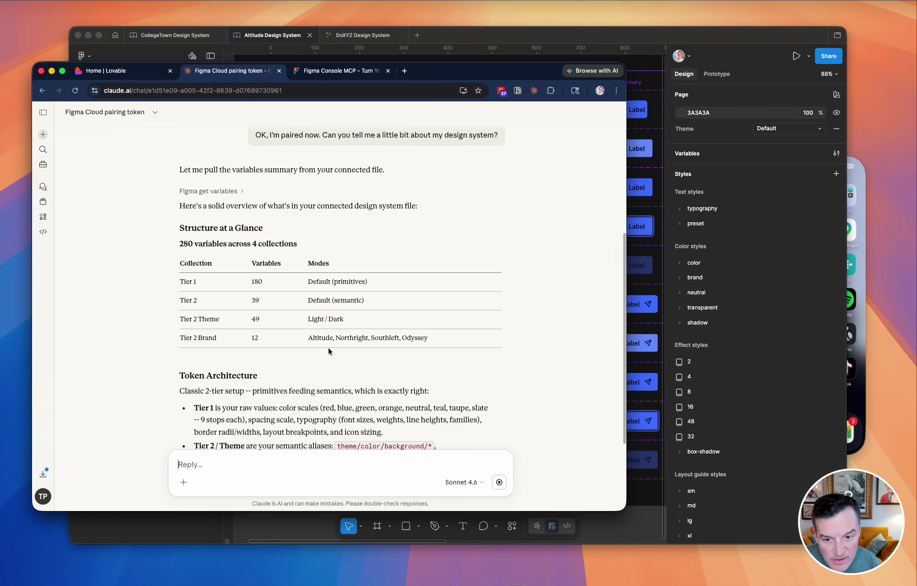
# - Examine Claude's overview of the variable collections and brand modes, comparing it with the Altitude Design System file in Figma
pyautogui.moveTo(184, 338); pyautogui.dragTo(352, 340)
pyautogui.click(381, 362)
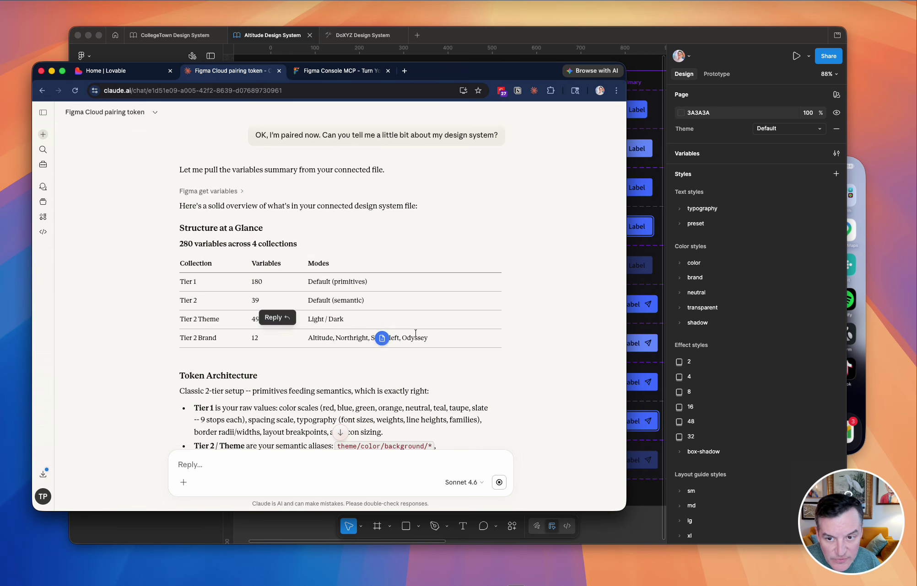
pyautogui.click(525, 30)
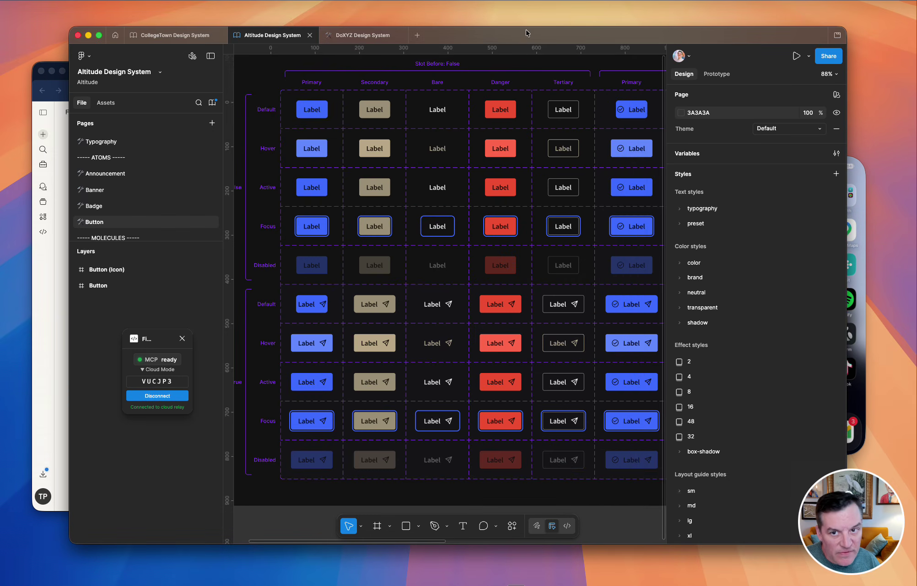
pyautogui.click(54, 389)
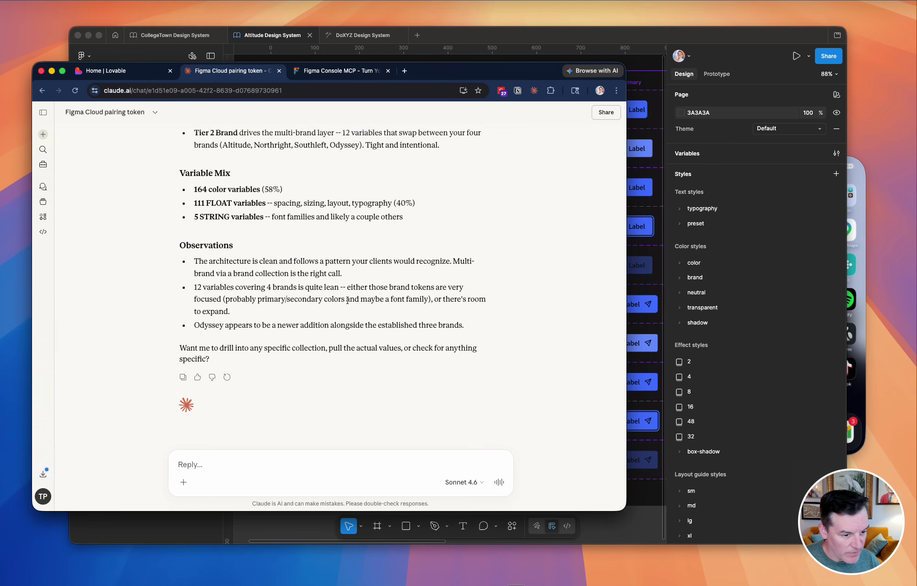
# - Ask Claude to generate a page and add a few of the button components, to demo the MCP's write capabilities
pyautogui.click(212, 463)
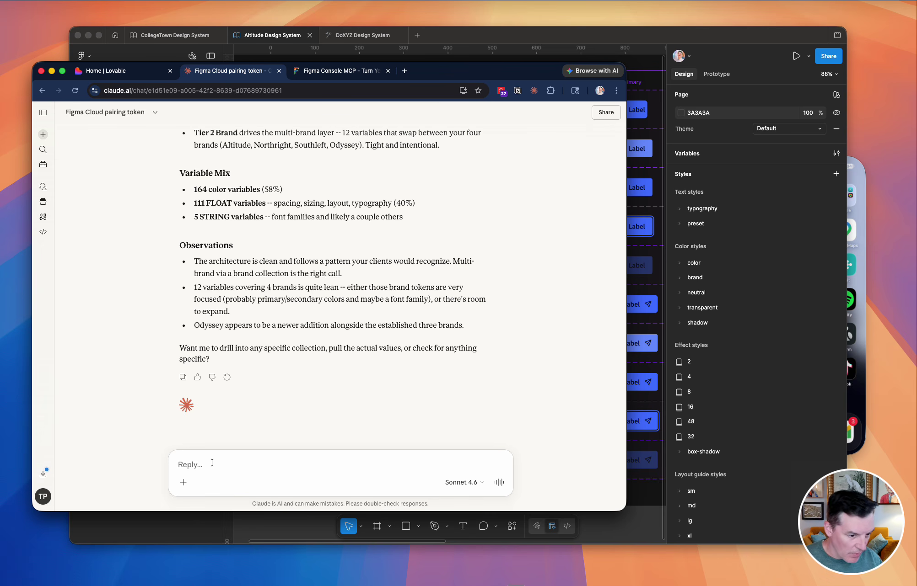
pyautogui.press('fn')
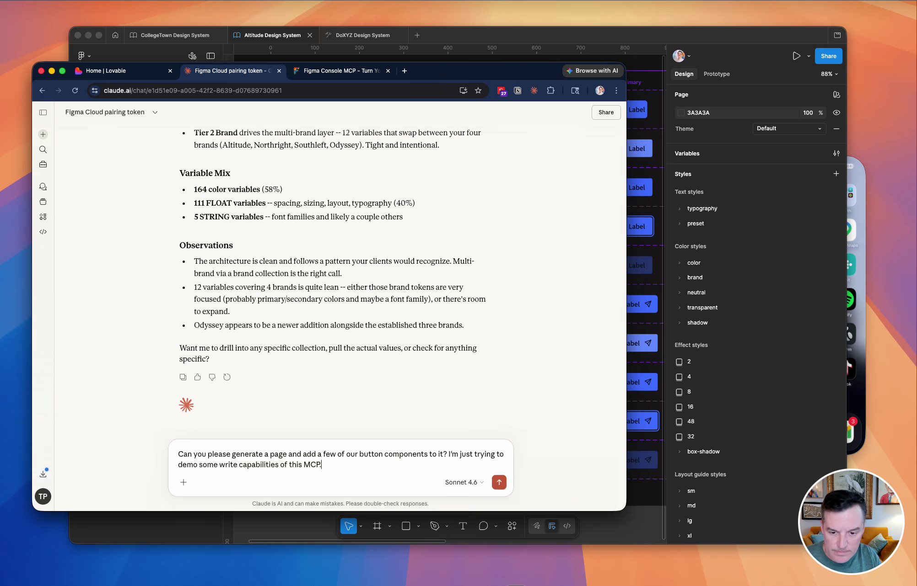
pyautogui.press('Return')
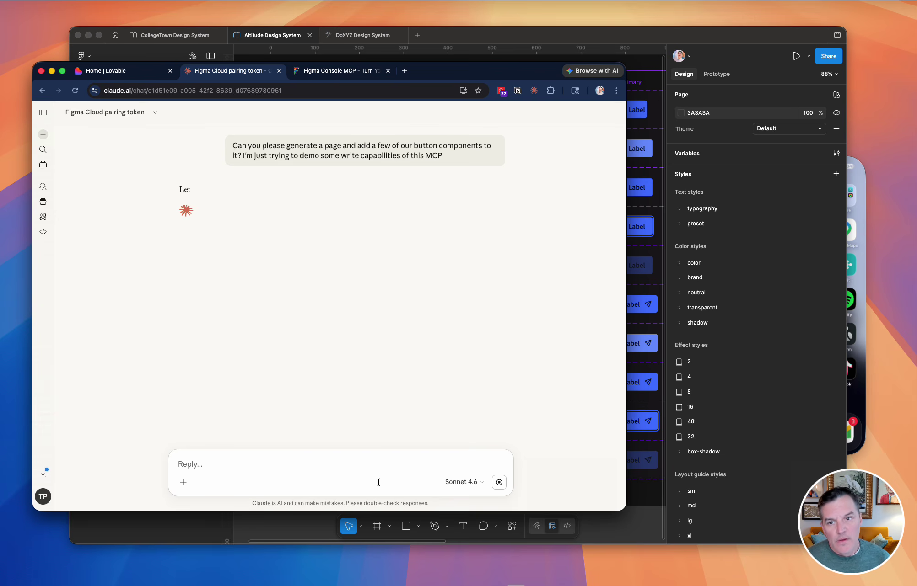
# - Switch to Lovable and send "Can you use the Figma Cloud MCP to generate a pairing token?"
pyautogui.click(136, 73)
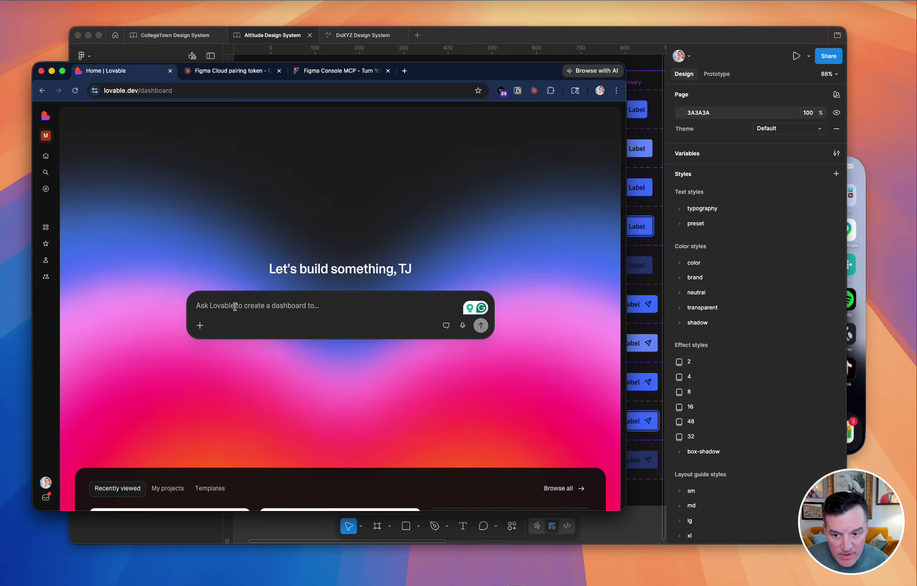
pyautogui.press('fn')
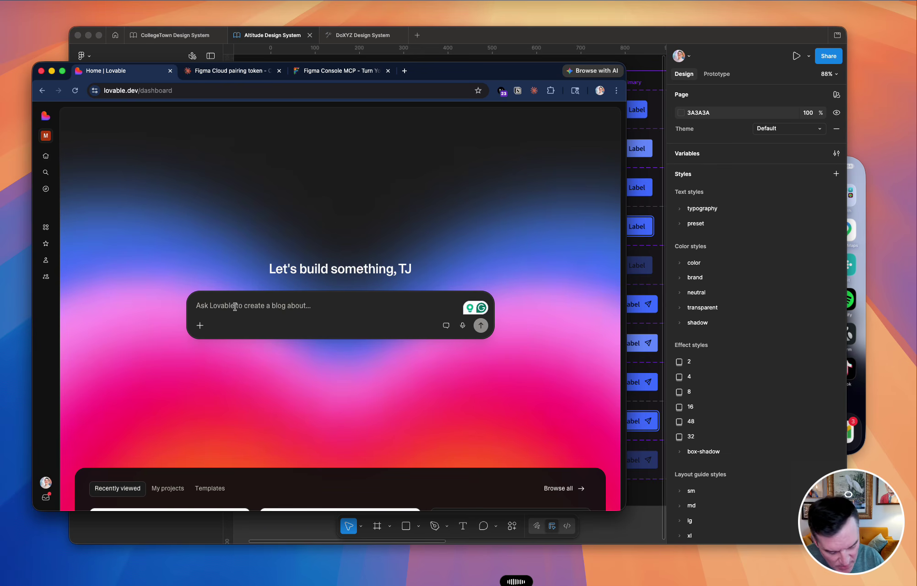
pyautogui.press('fn')
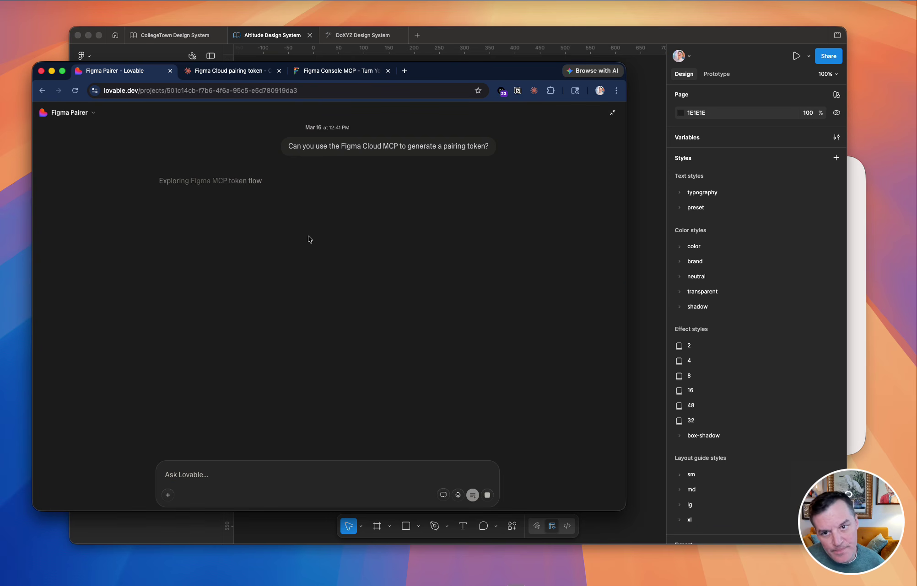
# - Inspect the generated Button Variants frame and its layers in Figma, and read Claude's summary of the new page
pyautogui.click(229, 70)
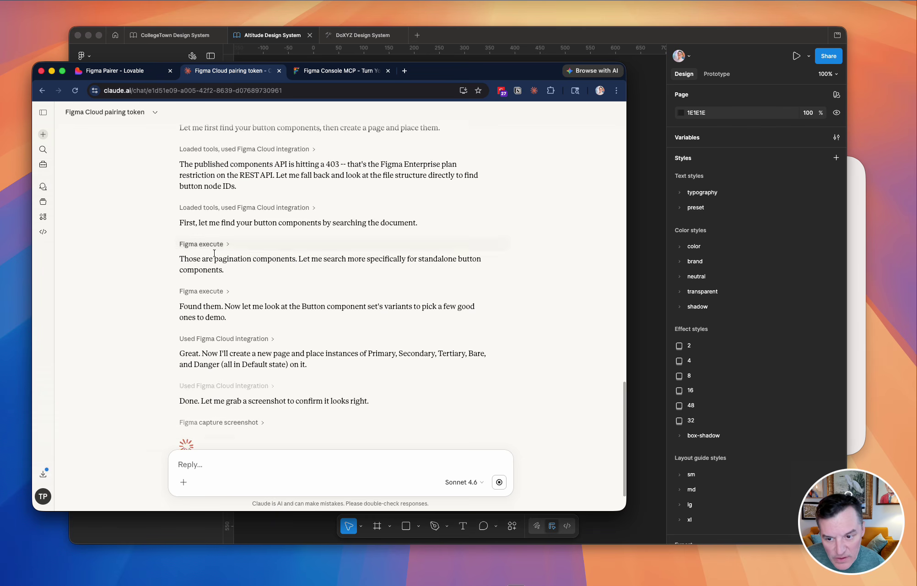
pyautogui.click(495, 42)
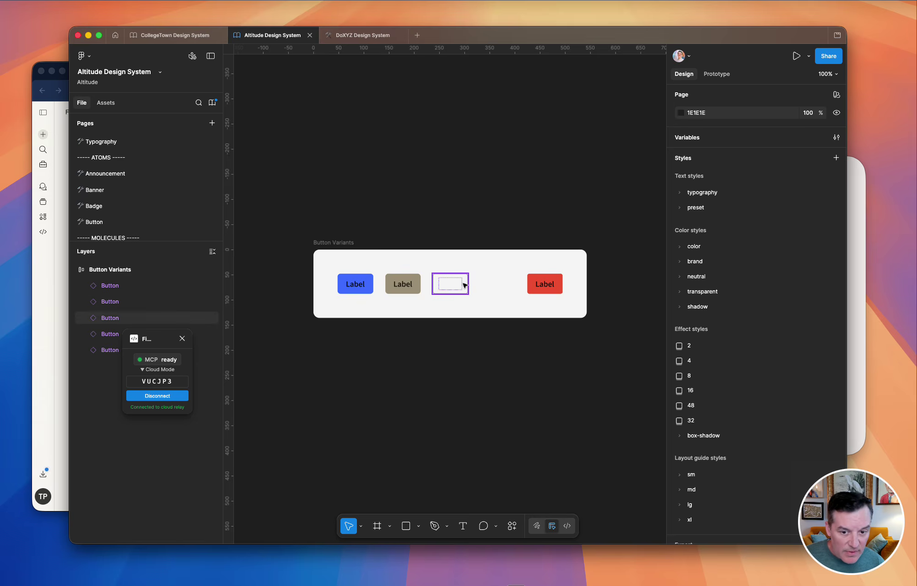
pyautogui.click(489, 300)
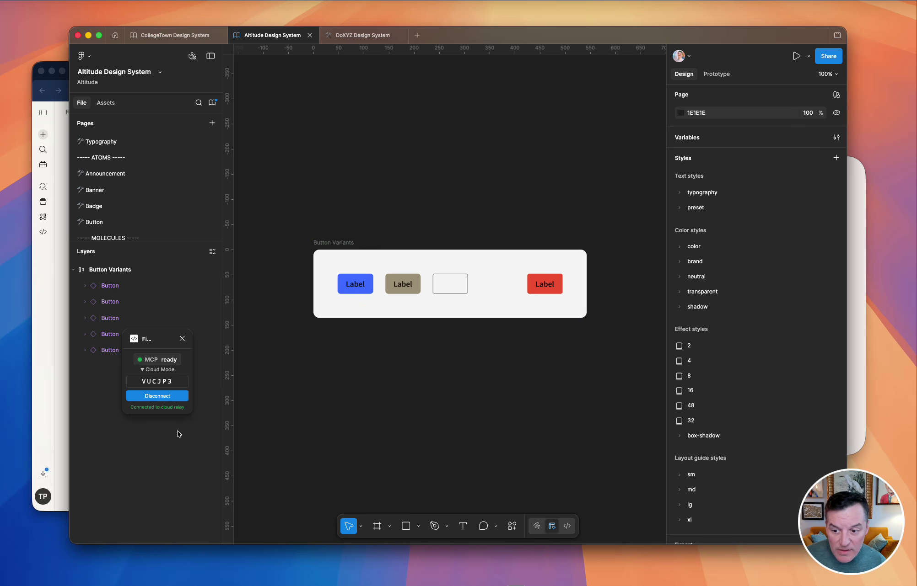
pyautogui.moveTo(166, 343); pyautogui.dragTo(159, 428)
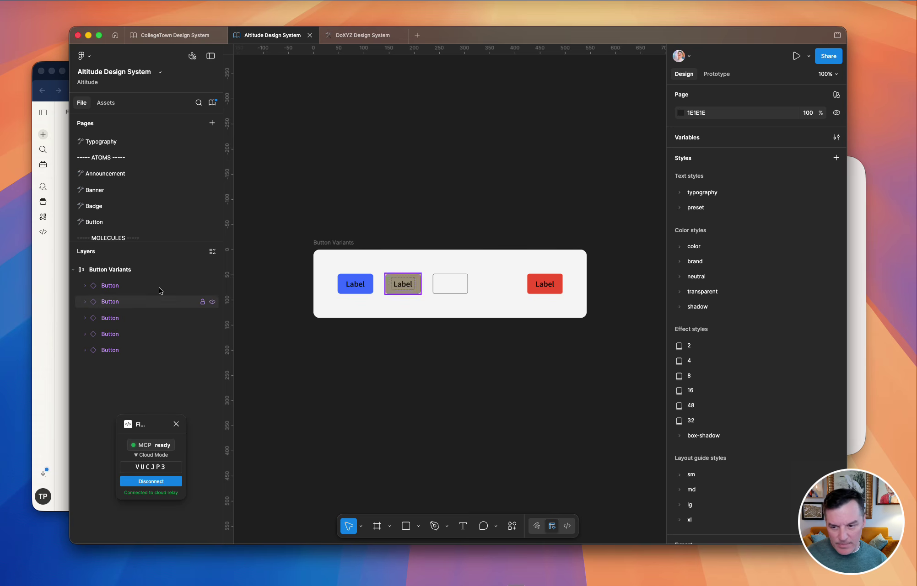
pyautogui.click(59, 347)
pyautogui.scroll(-5, 342, 329)
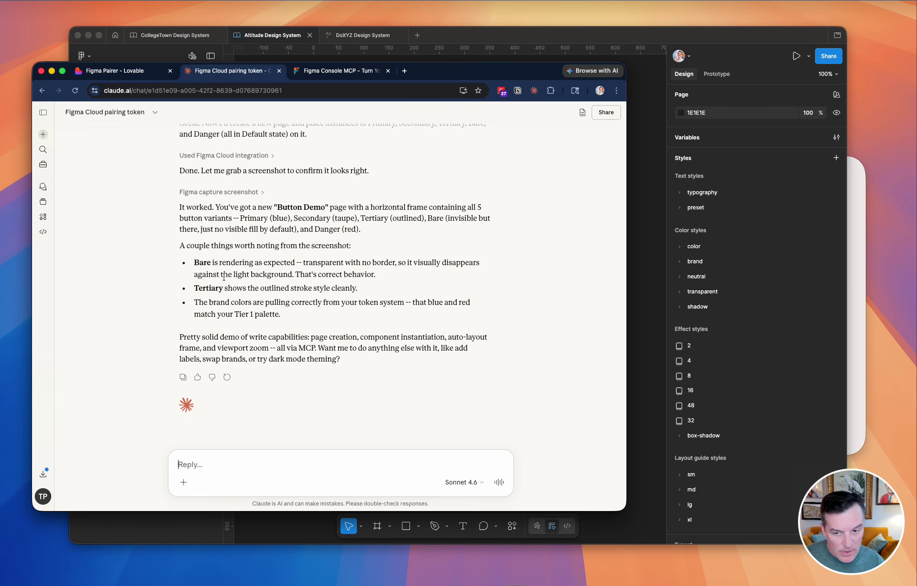
# - Return to the Figma Pairer project in Lovable and allow the Figma Pair Plugin request
pyautogui.click(124, 73)
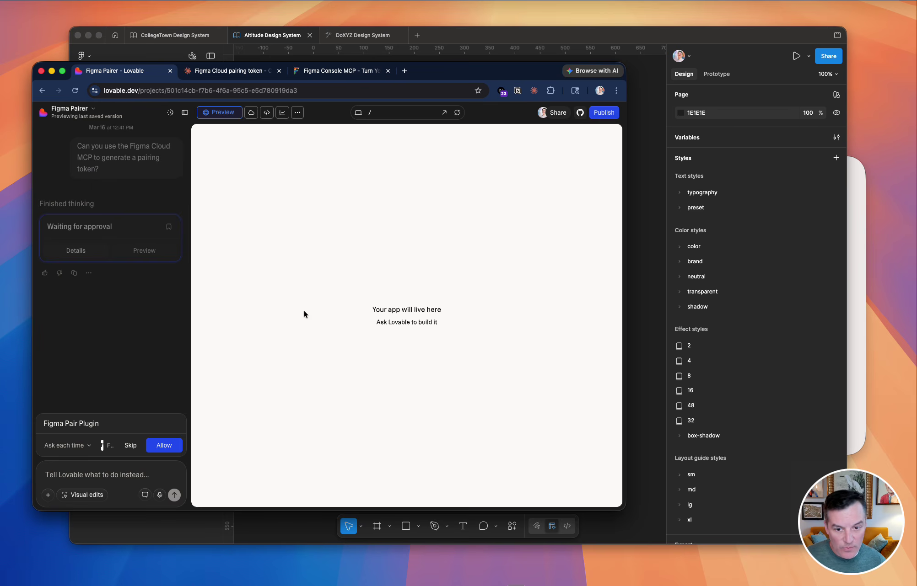
pyautogui.click(169, 447)
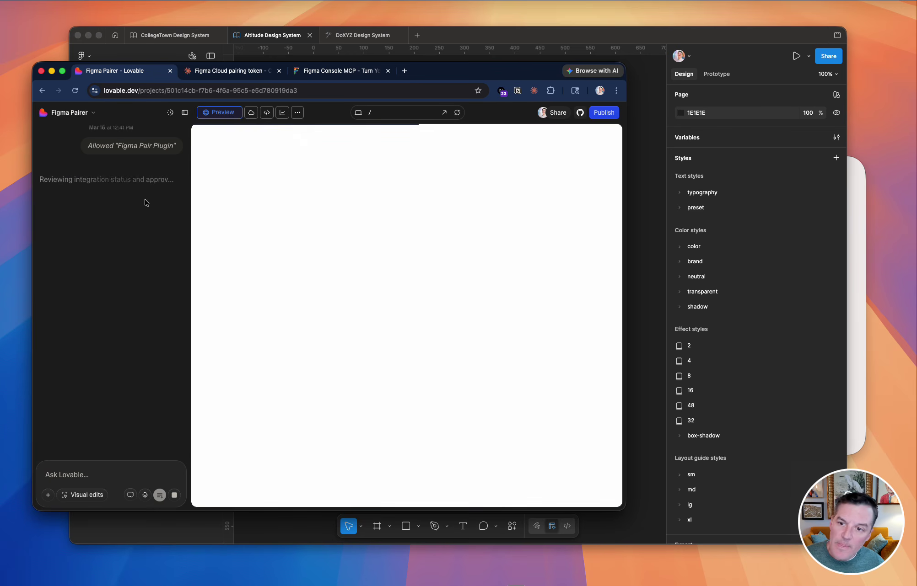
# - Bring the mirrored iPhone forward, open the Claude app from the AI folder and clear the stray text in the chat field
pyautogui.click(861, 339)
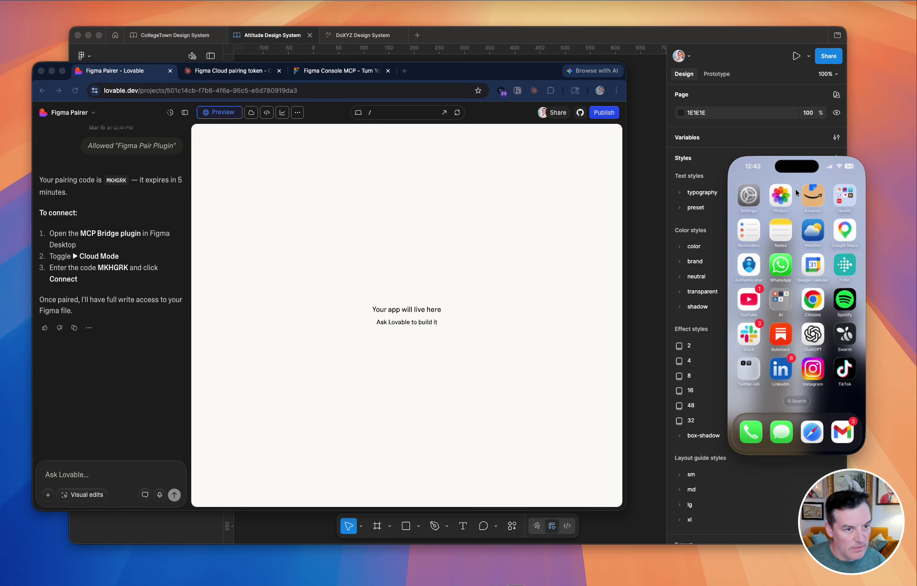
pyautogui.moveTo(758, 164); pyautogui.dragTo(711, 168)
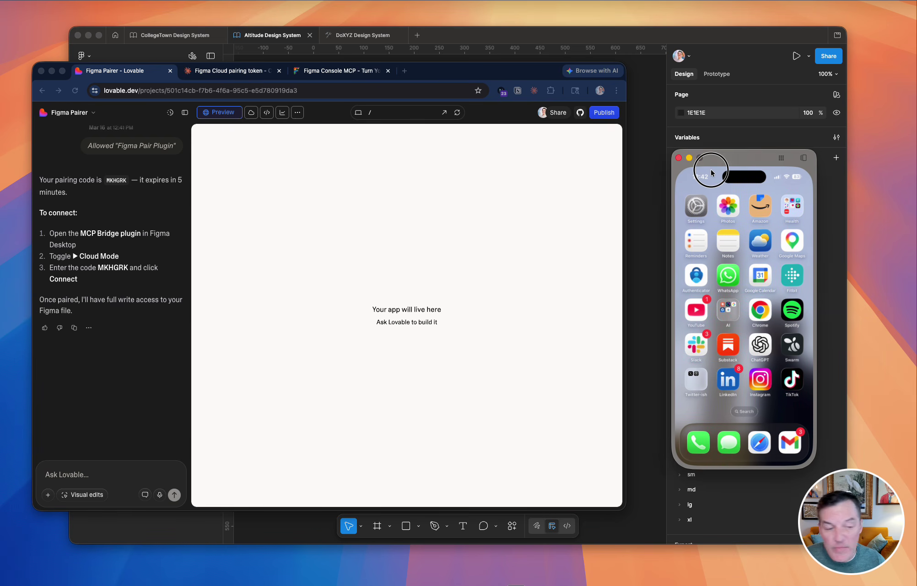
pyautogui.click(728, 323)
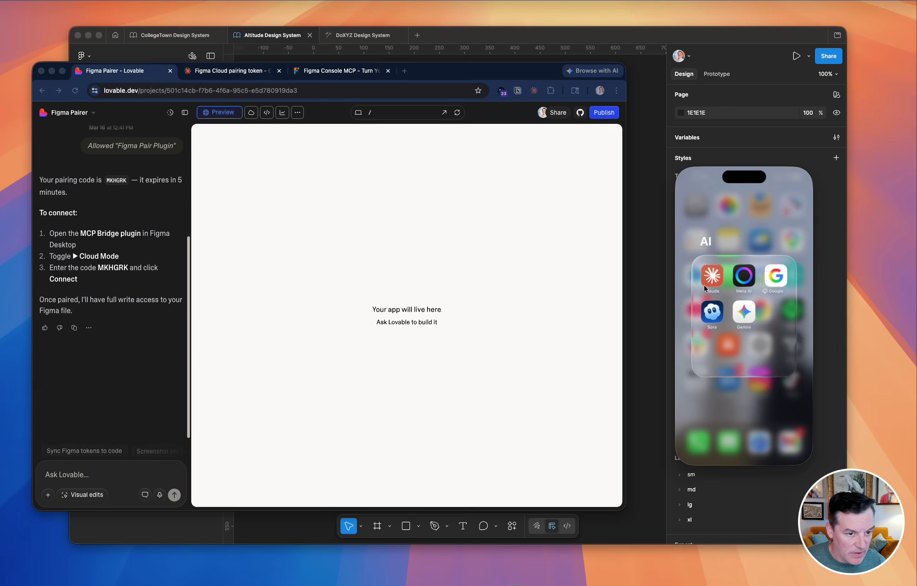
pyautogui.click(723, 292)
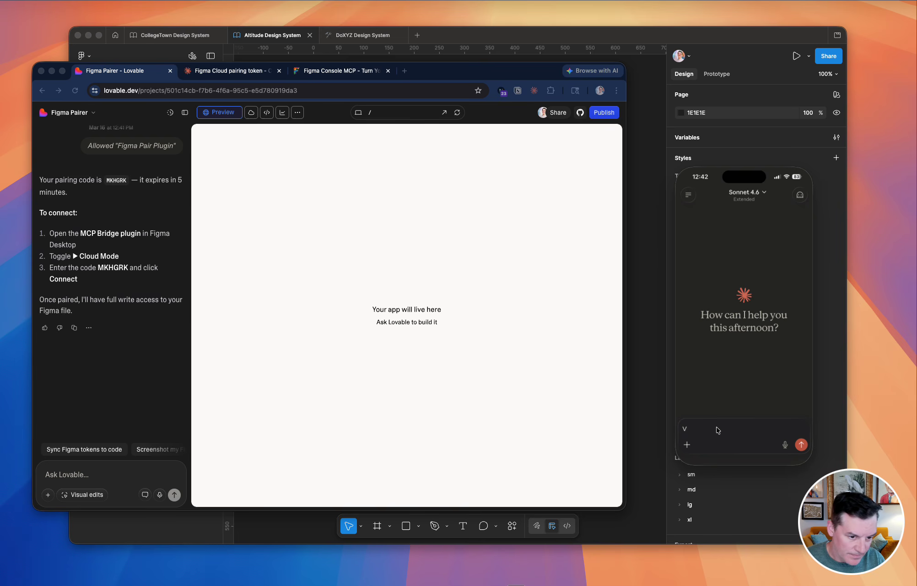
pyautogui.press('BackSpace')
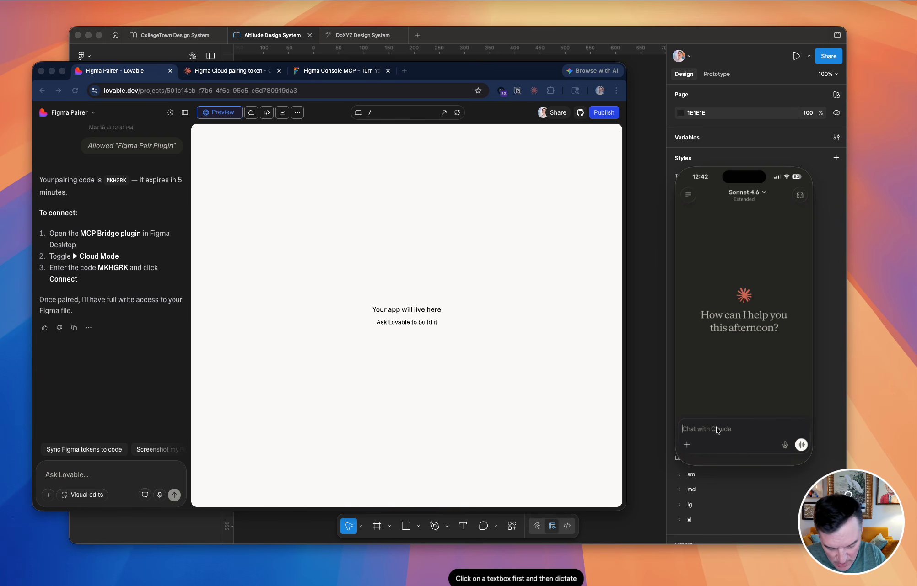
# - Send Claude on the mirrored iPhone the message "Use the figma cloud to get me a pairing token?"
pyautogui.write('Use the fig')
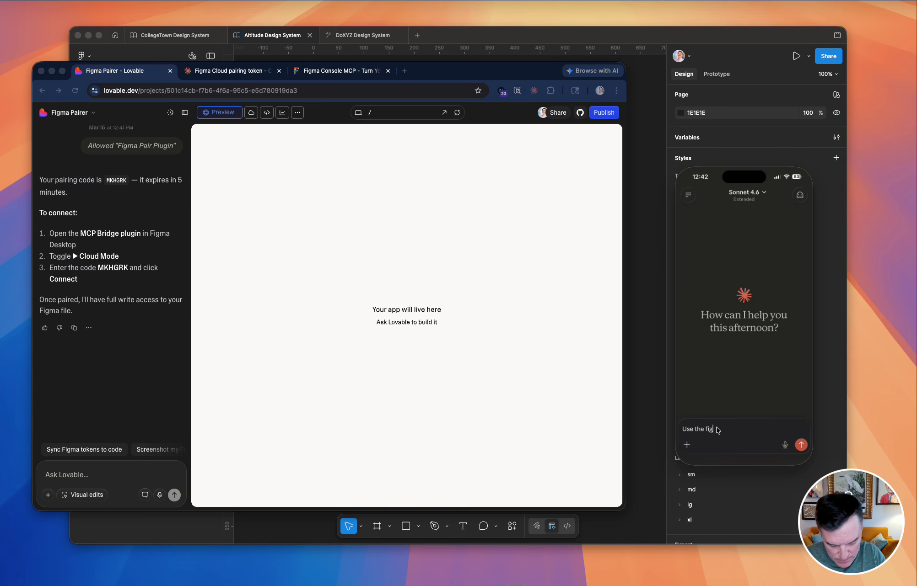
pyautogui.write('ma cloud to get me a')
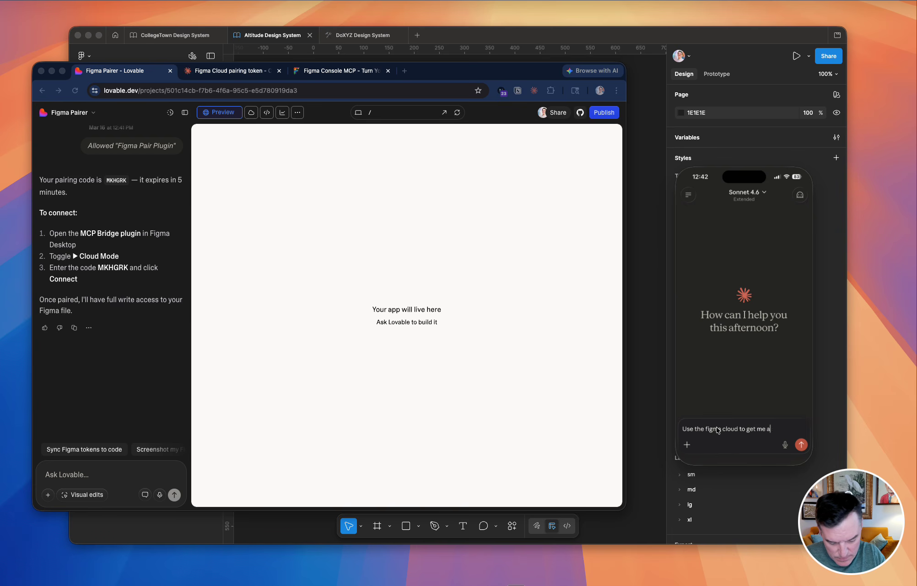
pyautogui.write(' pa')
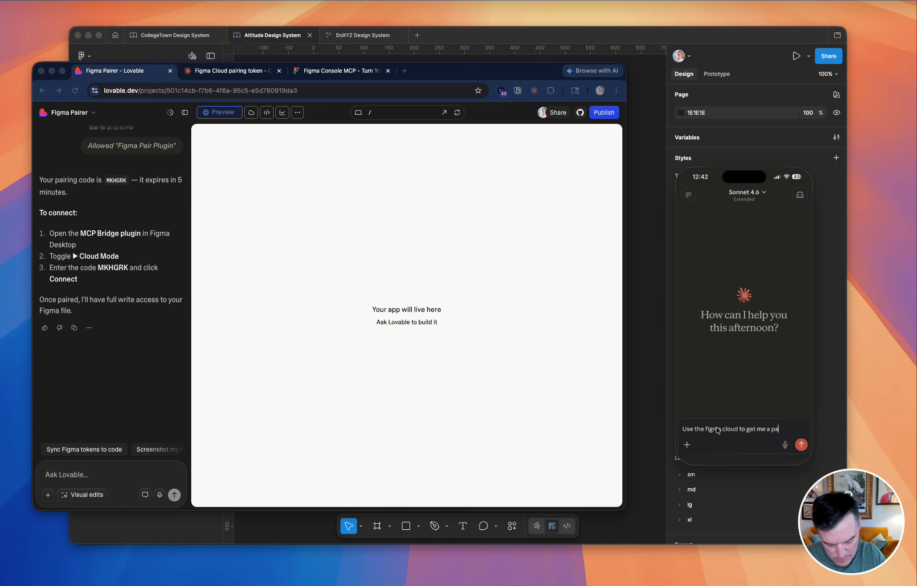
pyautogui.write('riing token?')
pyautogui.press('Return')
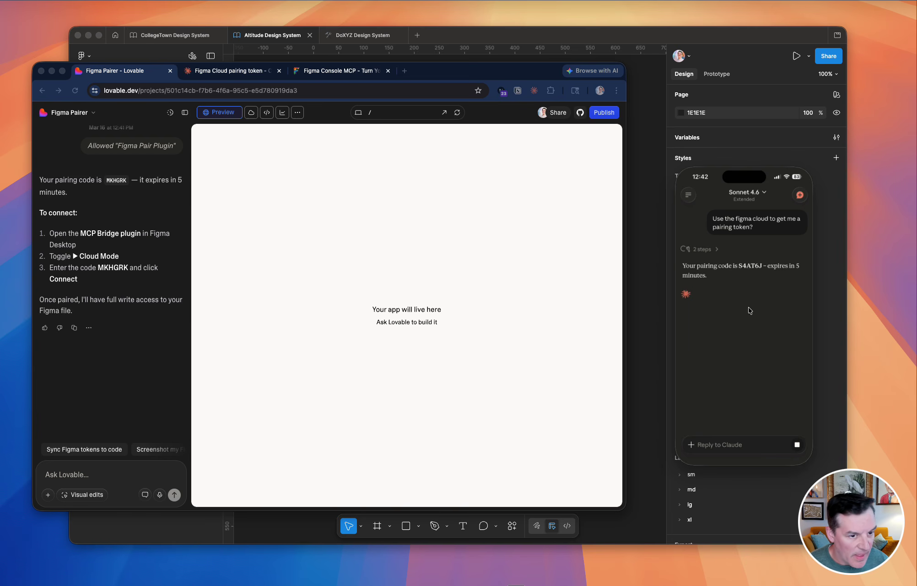
# - Select the pairing code in Claude's reply, then open the CollegeTown Design System file in Figma and run the Figma Desktop Bridge plugin
pyautogui.doubleClick(750, 266)
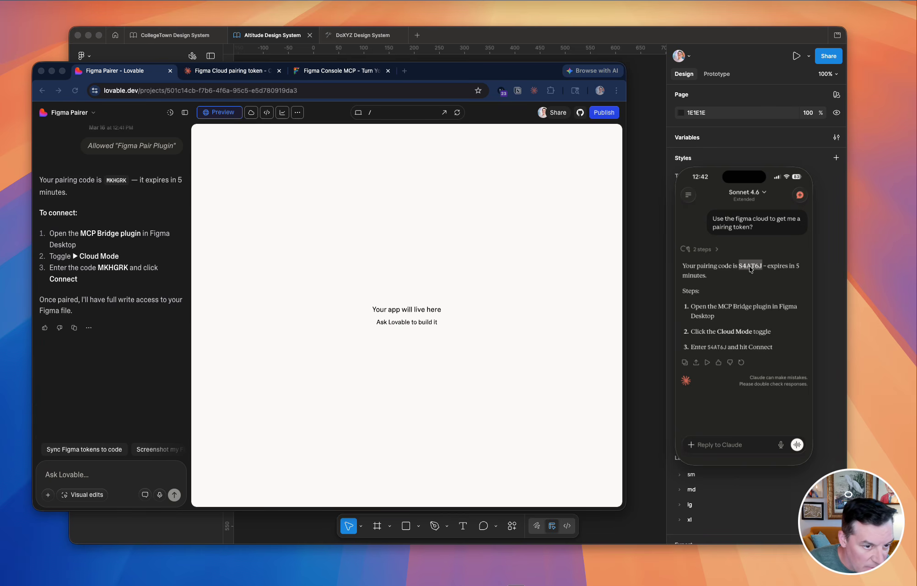
pyautogui.click(469, 36)
pyautogui.click(360, 35)
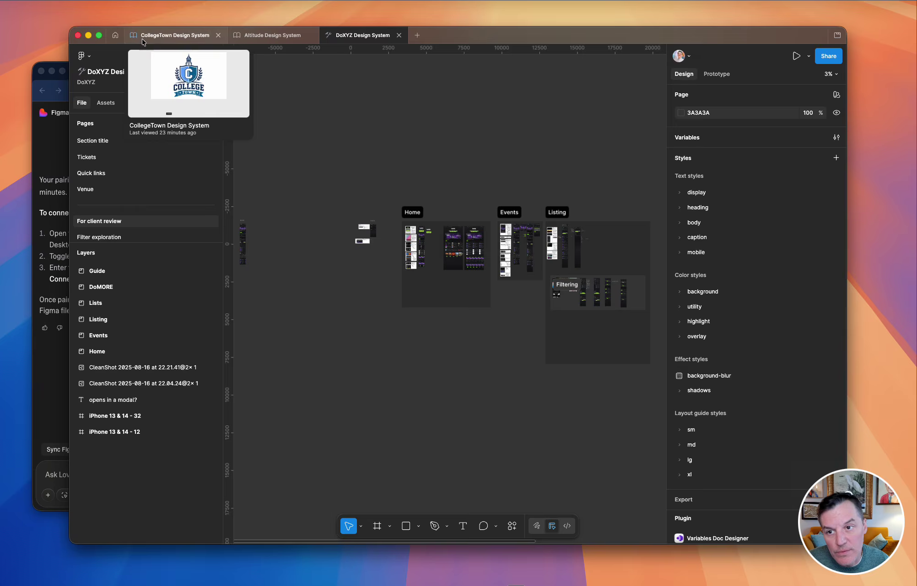
pyautogui.click(192, 35)
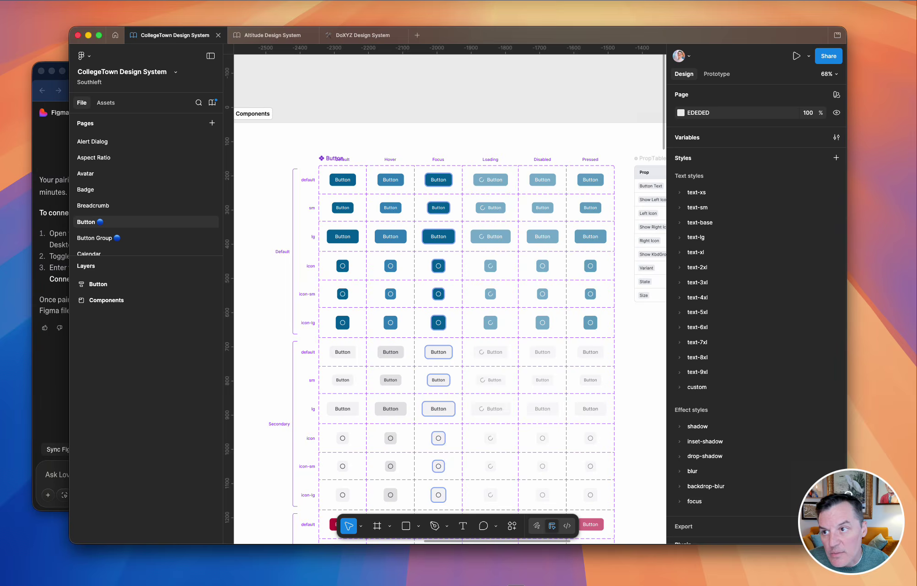
pyautogui.click(4, 0)
pyautogui.moveTo(67, 68)
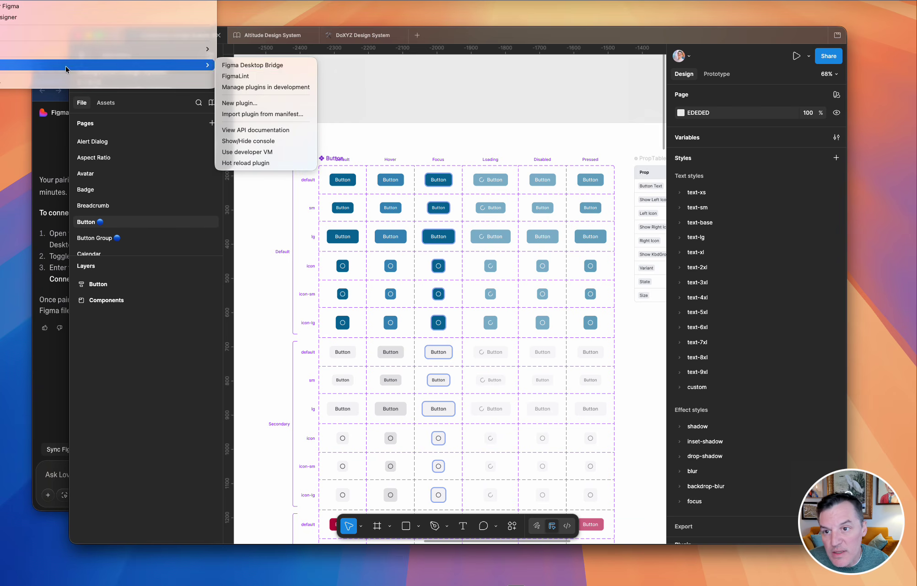
pyautogui.click(256, 65)
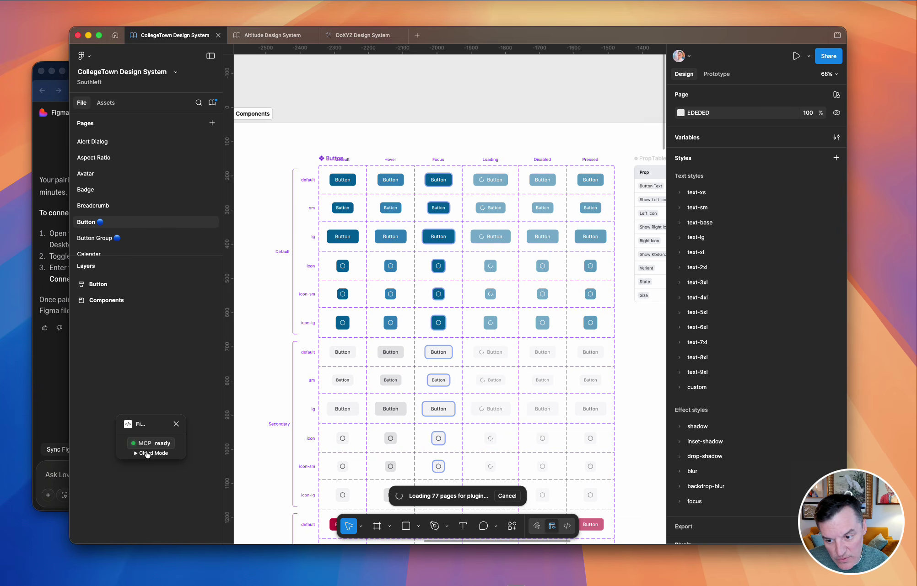
# - Enter Claude's pairing code in the plugin's Cloud Mode and connect the CollegeTown Design System file
pyautogui.click(151, 468)
pyautogui.write('S4AT6J')
pyautogui.click(154, 483)
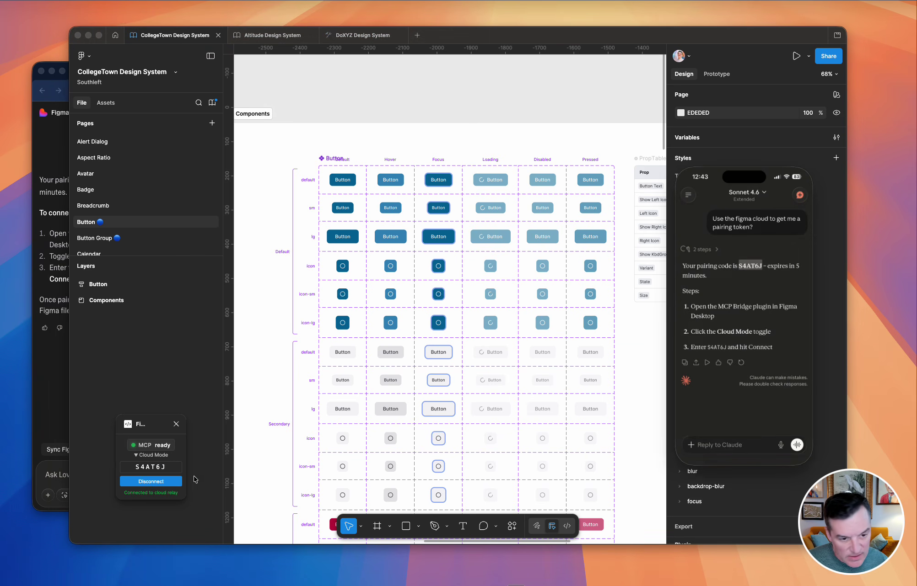
# - Ask Claude on the iPhone "Tell me about the design system you're connected to" and read through its overview of the collections
pyautogui.click(716, 448)
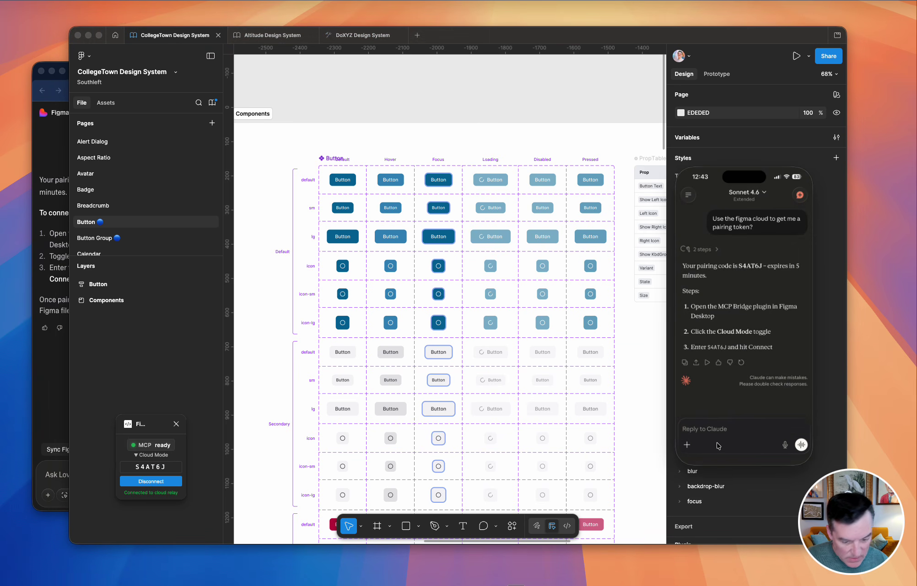
pyautogui.write('Tell me about the design system you')
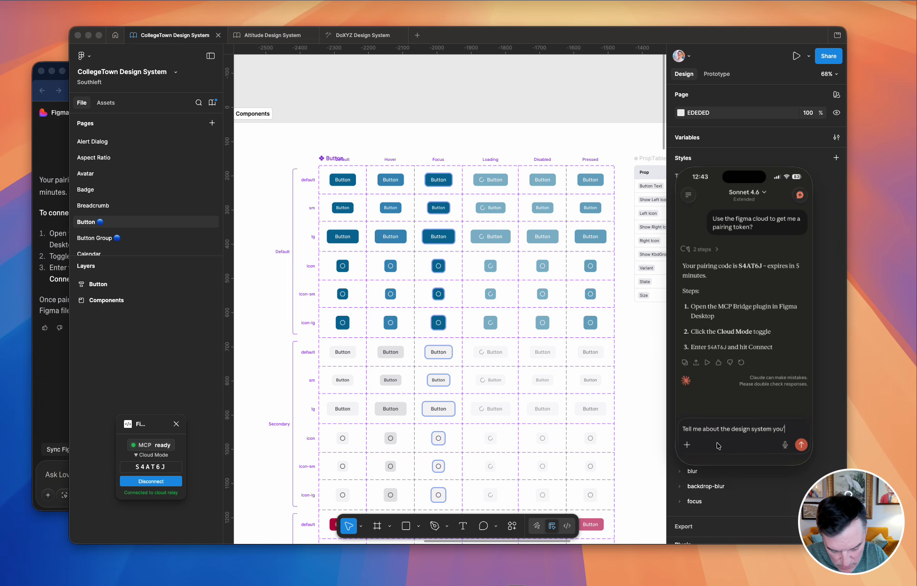
pyautogui.write('onnected to')
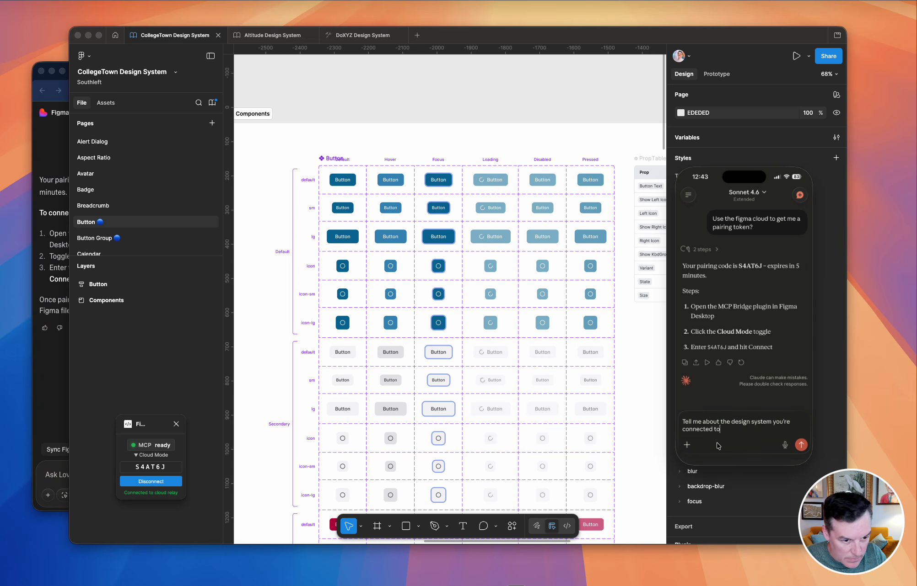
pyautogui.press('Return')
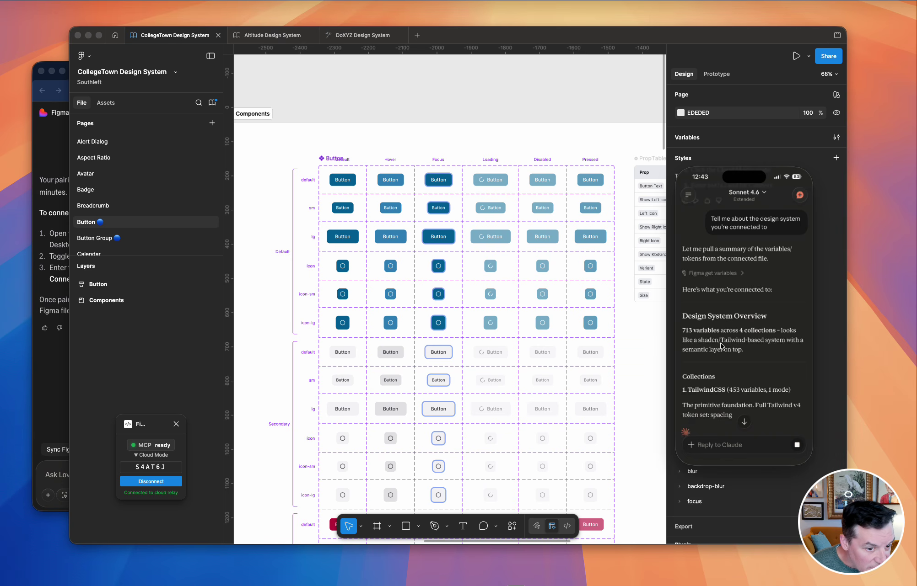
pyautogui.scroll(-1, 755, 354)
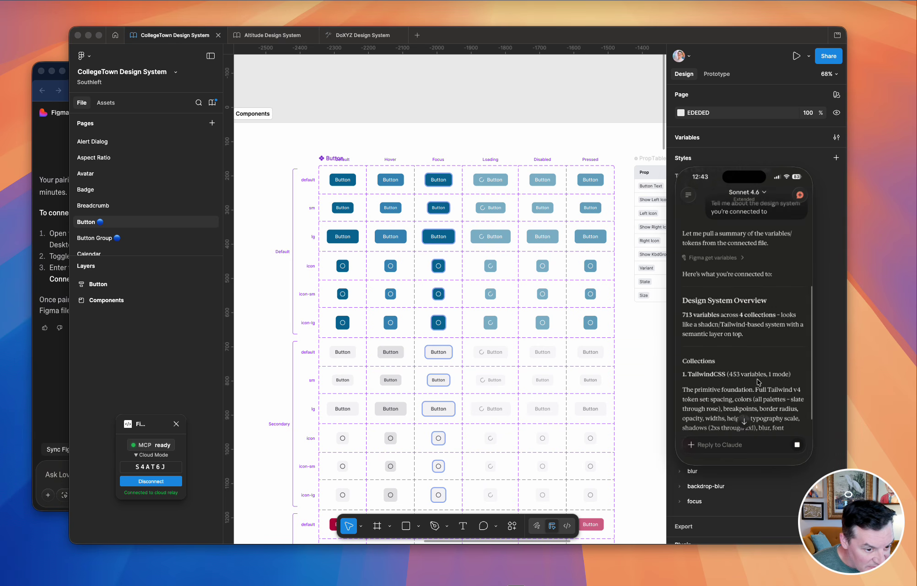
pyautogui.scroll(-1, 756, 354)
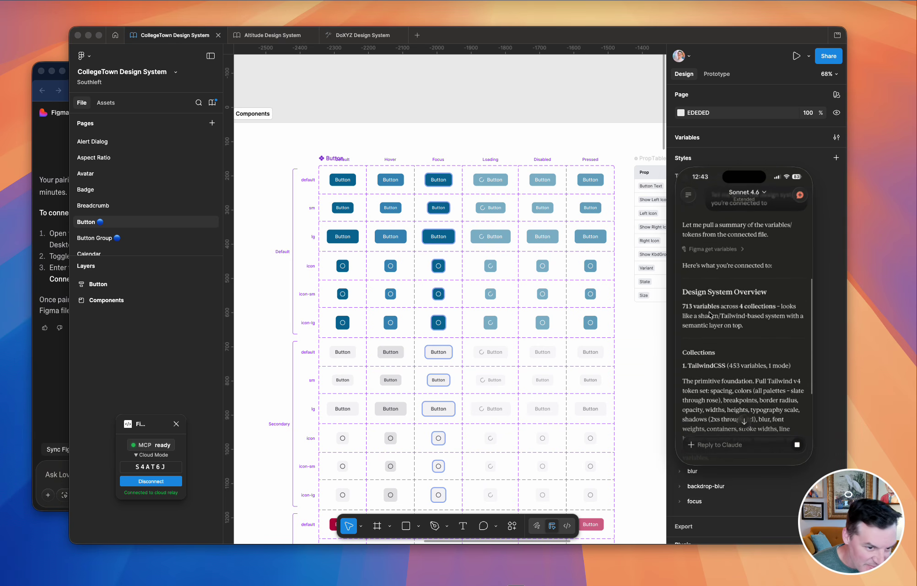
pyautogui.scroll(-7, 716, 331)
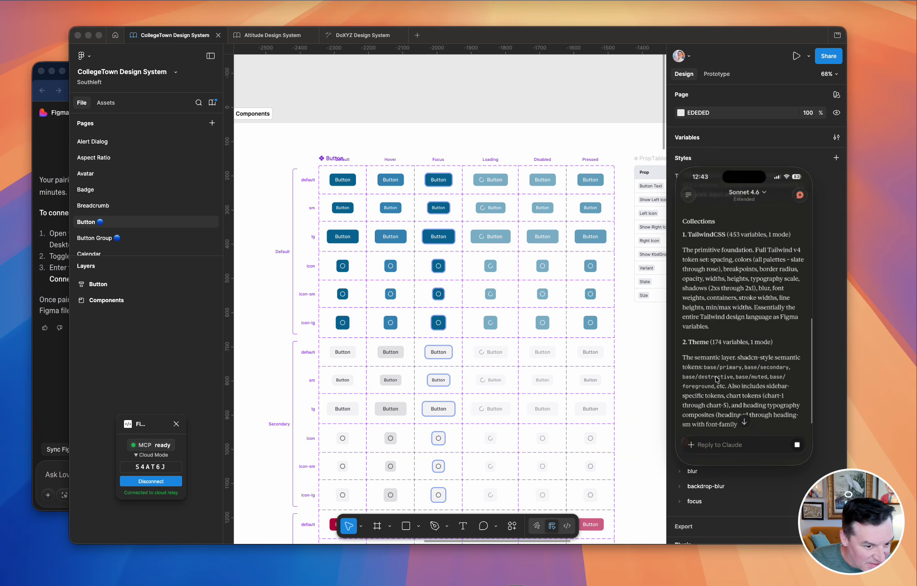
pyautogui.scroll(-3, 711, 343)
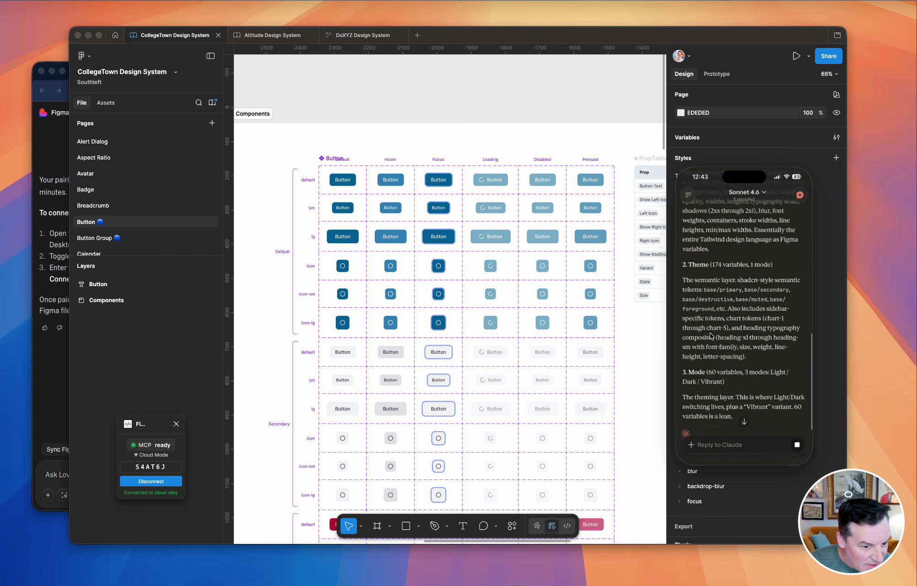
pyautogui.scroll(-5, 711, 344)
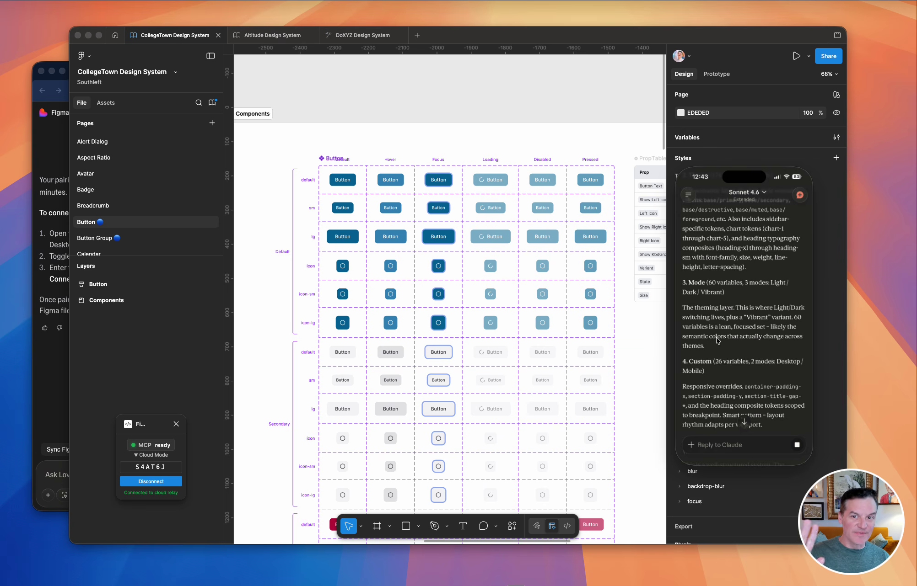
pyautogui.scroll(-10, 720, 350)
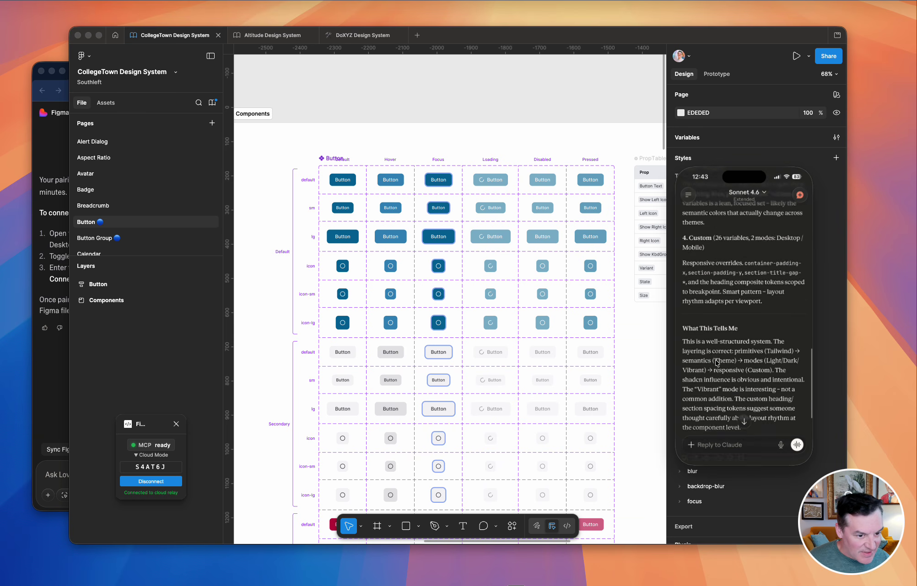
# - Send Claude on the iPhone the follow-up "Tell me the name of the design system"
pyautogui.click(708, 450)
pyautogui.write('Tell me')
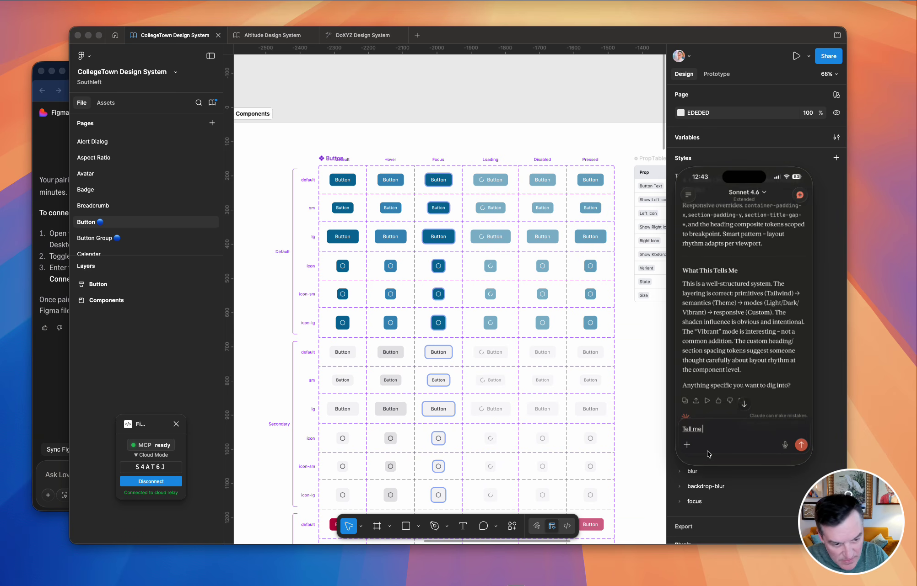
pyautogui.write(' the name of the design system')
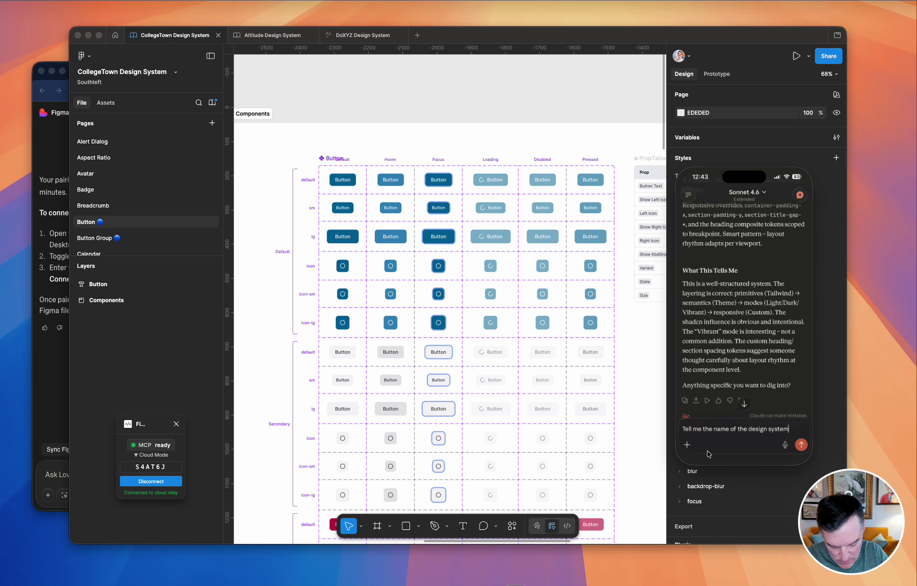
pyautogui.press('Return')
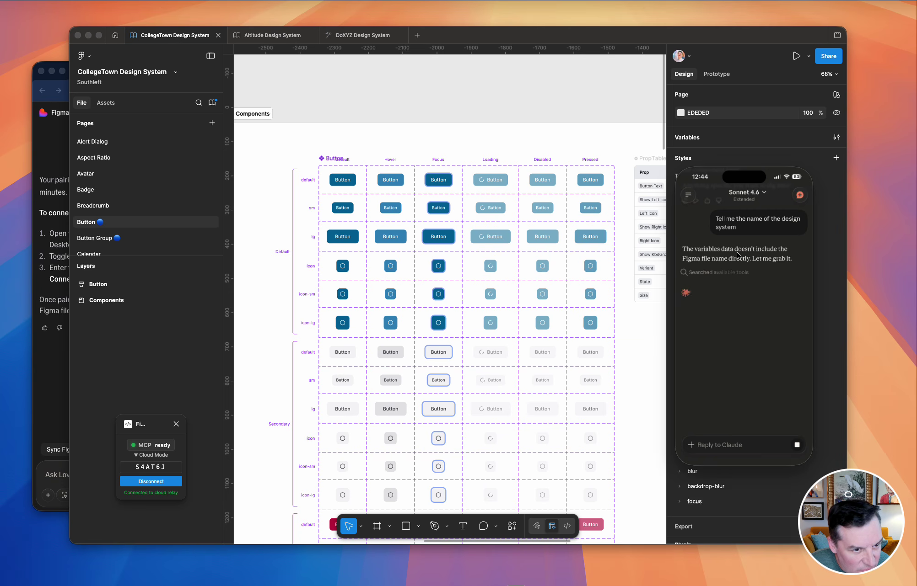
# - Copy the pairing code from Lovable's reply, switch to the DoXYZ Design System file in Figma and run the Figma Desktop Bridge plugin
pyautogui.click(62, 386)
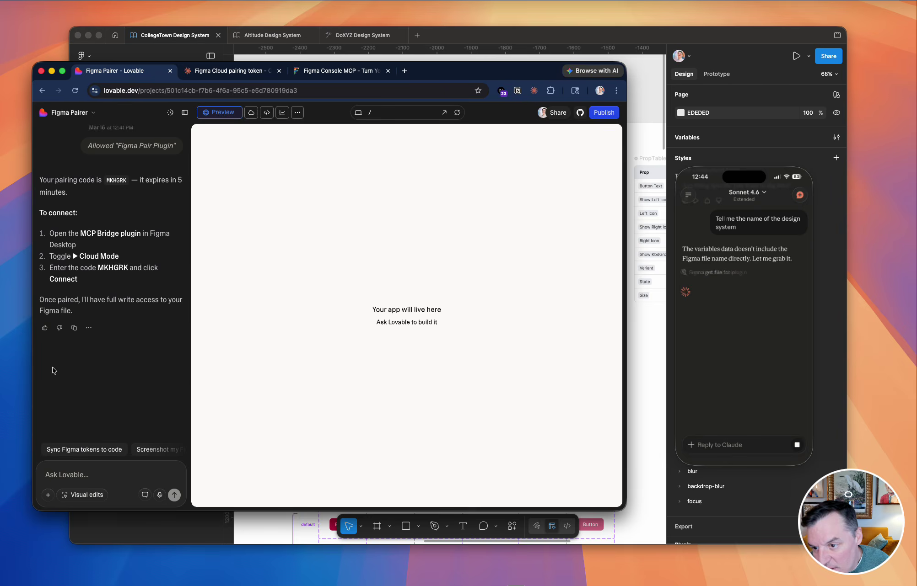
pyautogui.doubleClick(115, 267)
pyautogui.press('super+c')
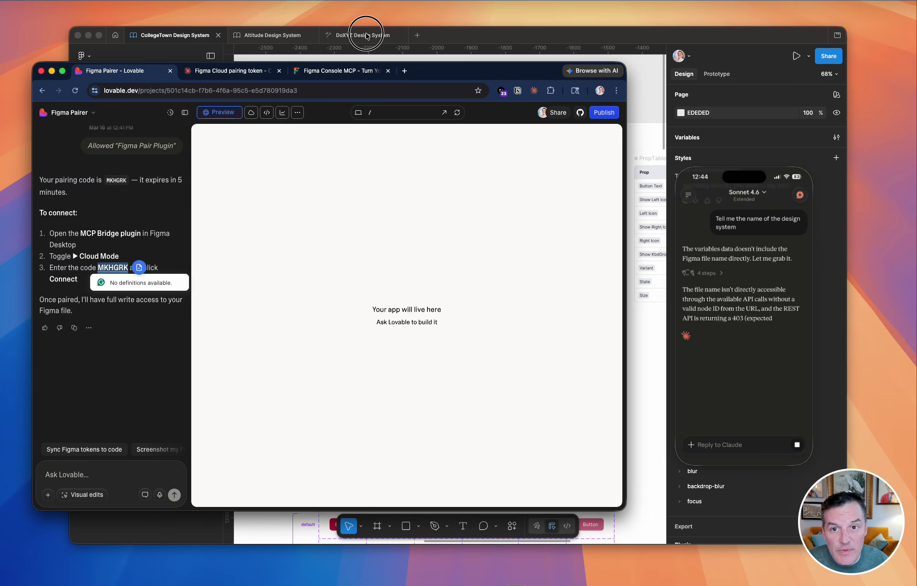
pyautogui.click(367, 36)
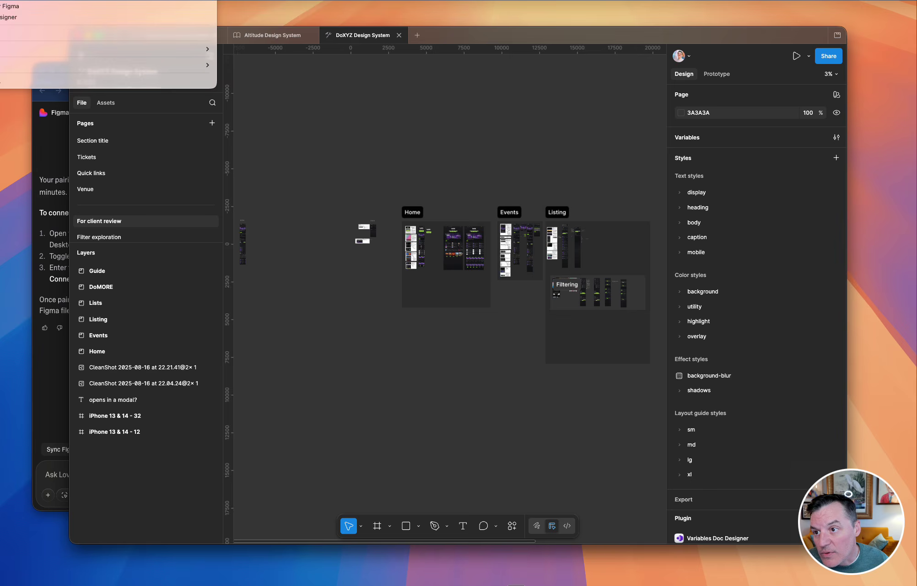
pyautogui.moveTo(19, 67)
pyautogui.click(237, 76)
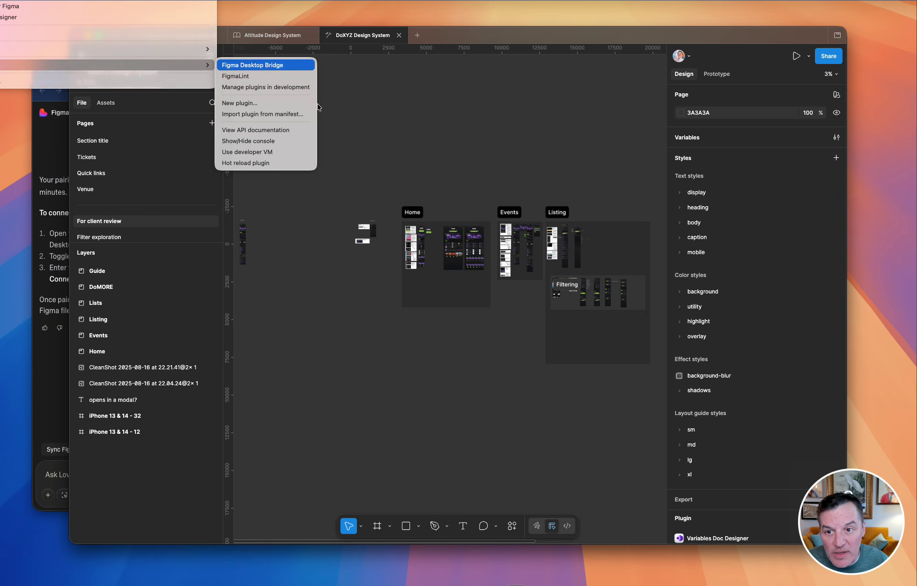
# - Paste Lovable's pairing code into the plugin's Cloud Mode and connect the DoXYZ Design System file
pyautogui.click(150, 471)
pyautogui.press('super+v')
pyautogui.click(151, 485)
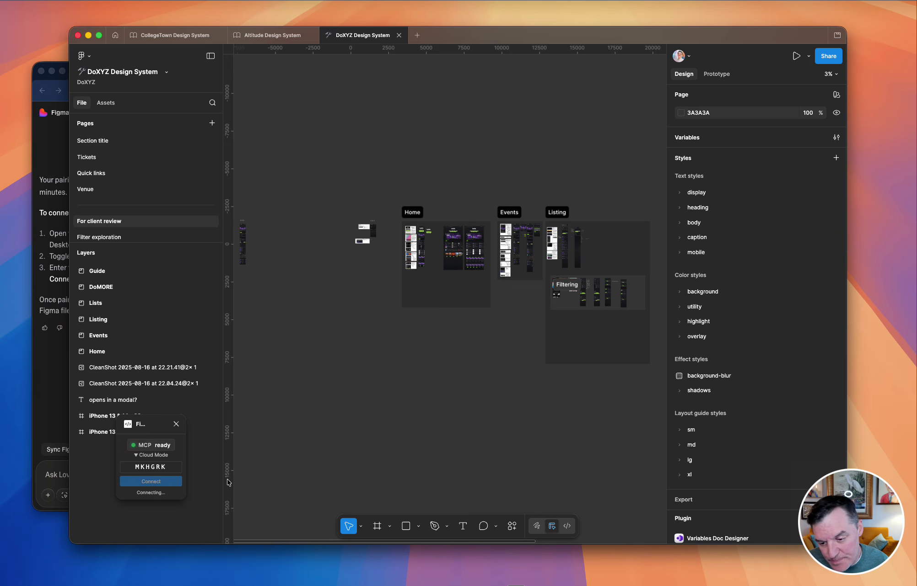
# - Send Lovable the message "So I've confirmed that I am connected now. Can you please tell me about this design system?"
pyautogui.click(58, 483)
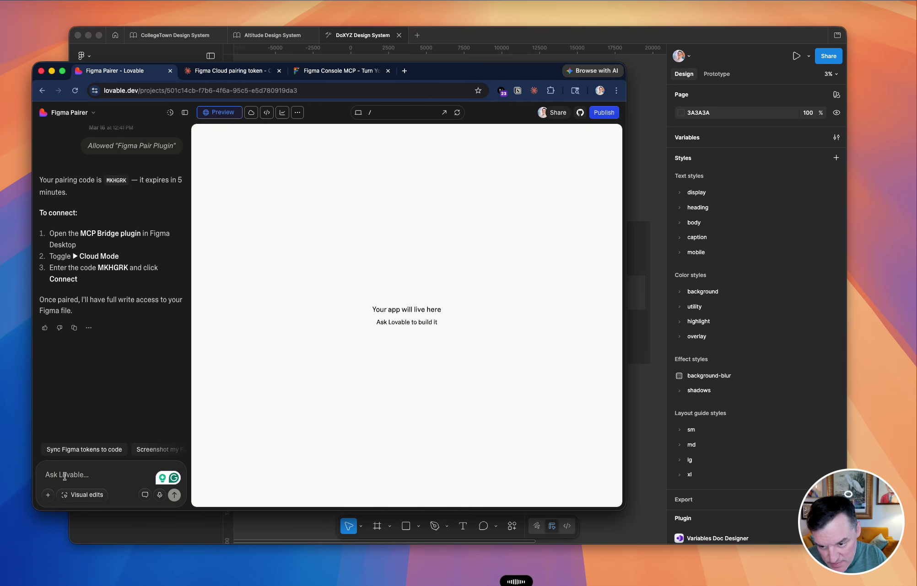
pyautogui.press('Return')
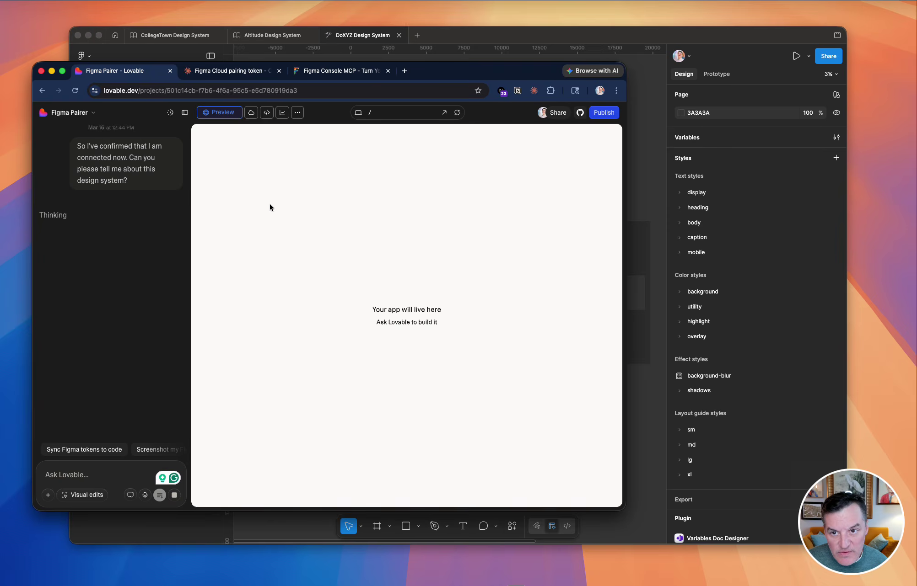
# - Switch to Claude on the iPhone and send the message "Can you create a new page with button components?"
pyautogui.press('super+Tab')
pyautogui.press('super+Tab')
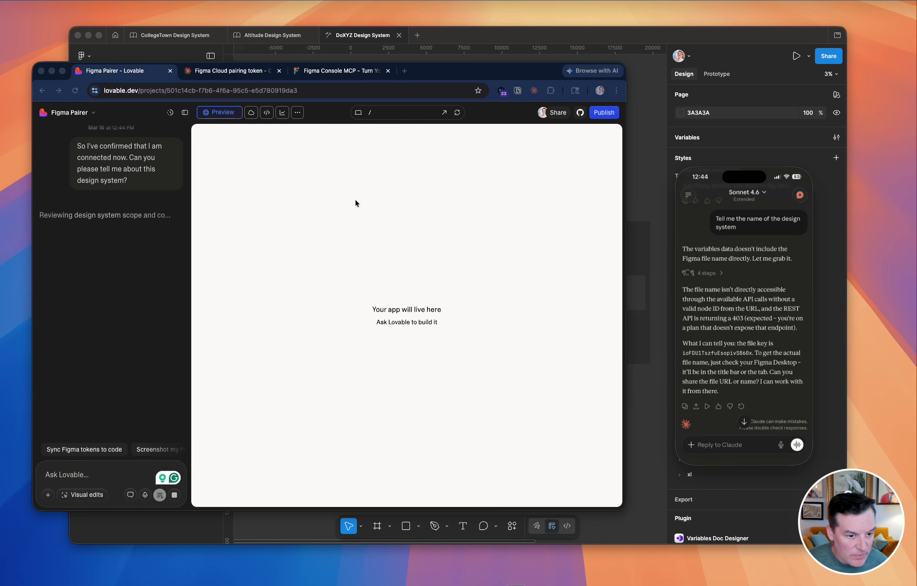
pyautogui.scroll(1, 752, 336)
pyautogui.scroll(-2, 750, 348)
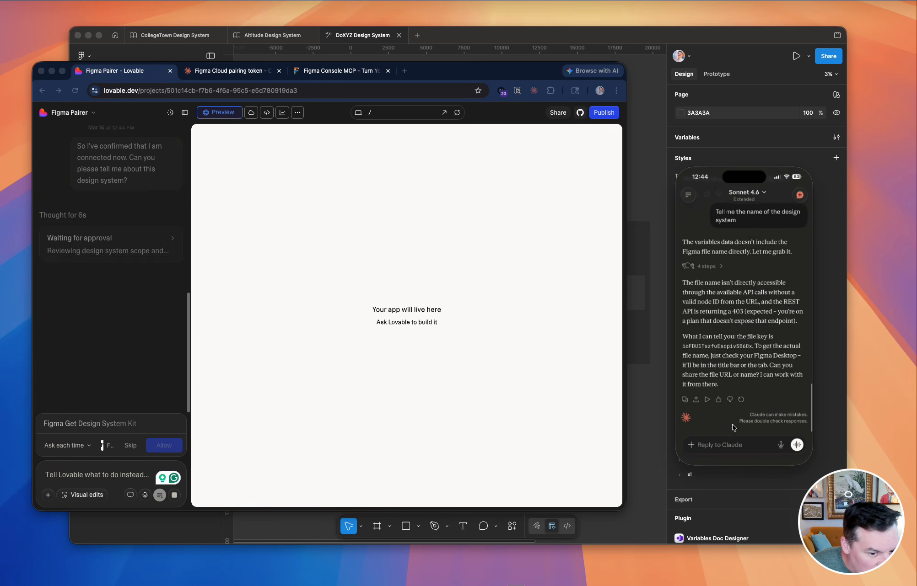
pyautogui.click(722, 446)
pyautogui.write('Can you c')
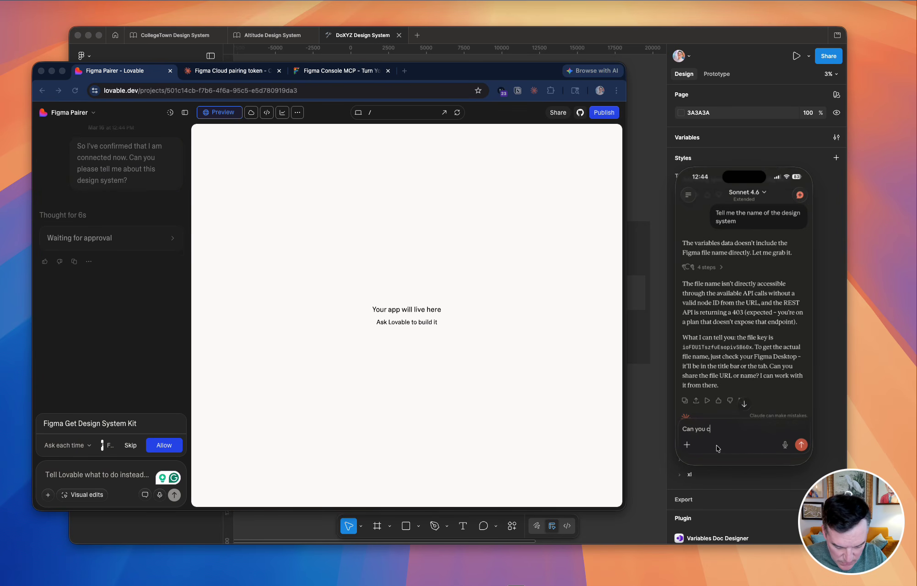
pyautogui.write('reate a new page wit')
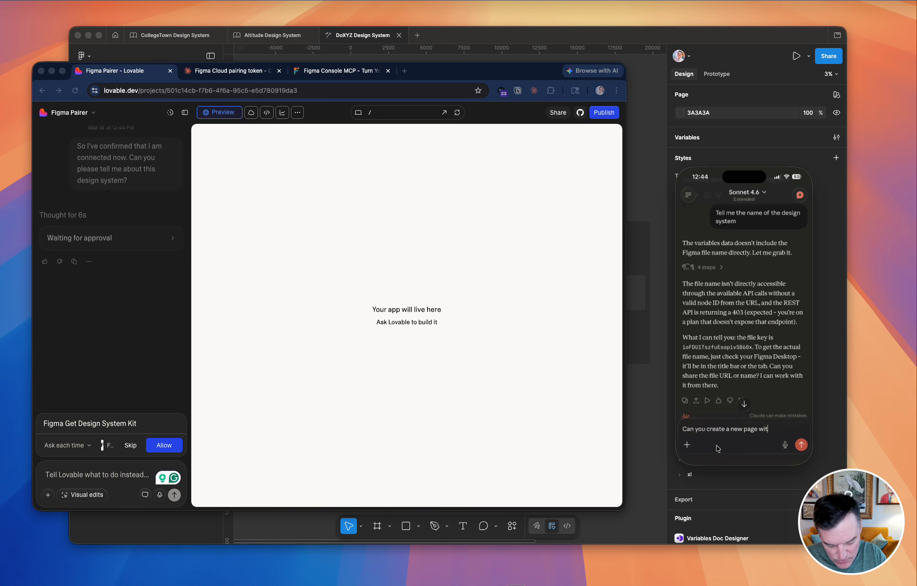
pyautogui.write('h button co')
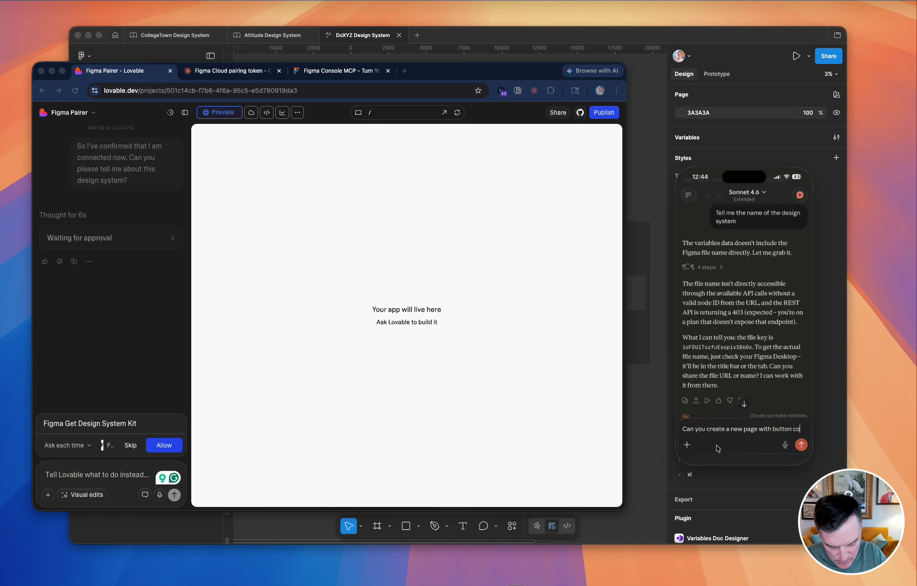
pyautogui.write('mponents?')
pyautogui.press('Return')
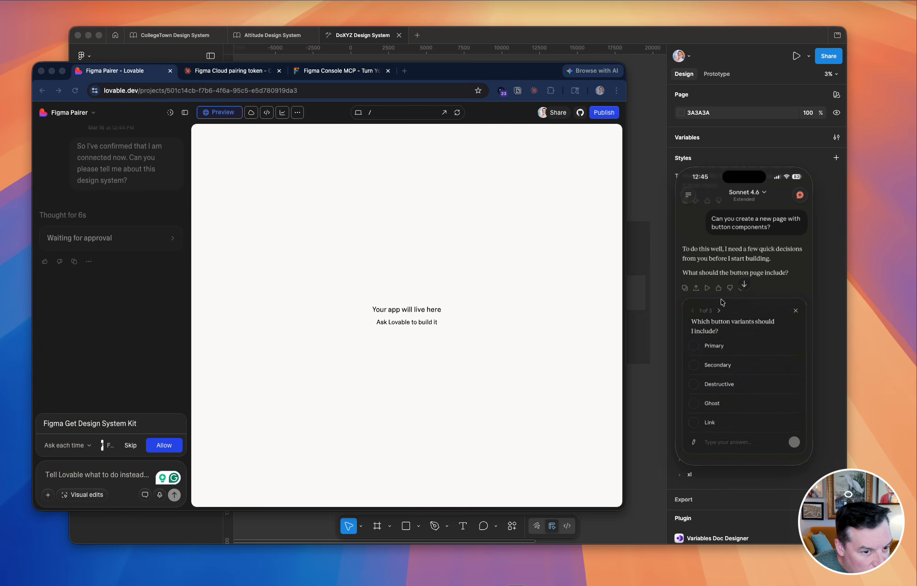
# - Answer Claude's button questions with the Primary variant, Small and Medium sizes, and Default and Hover states, and submit them
pyautogui.click(716, 348)
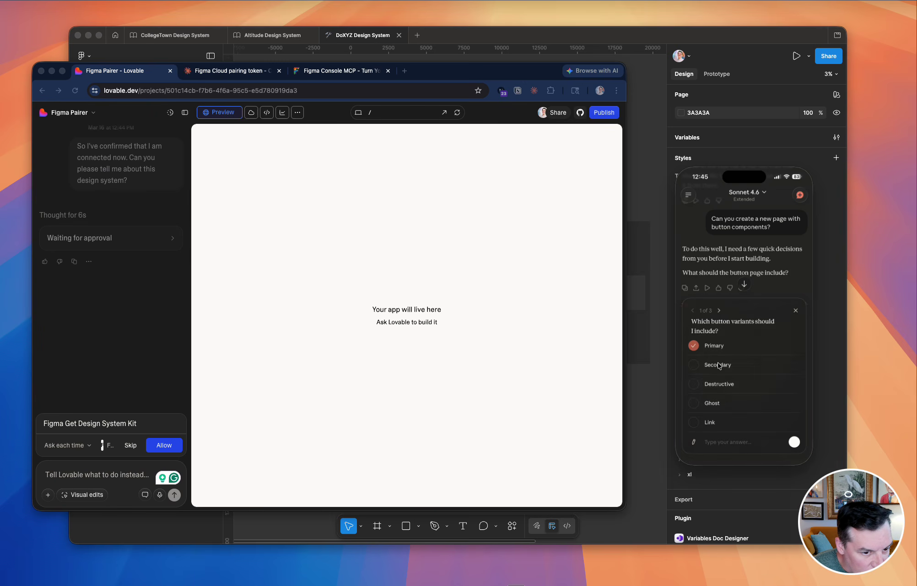
pyautogui.click(794, 442)
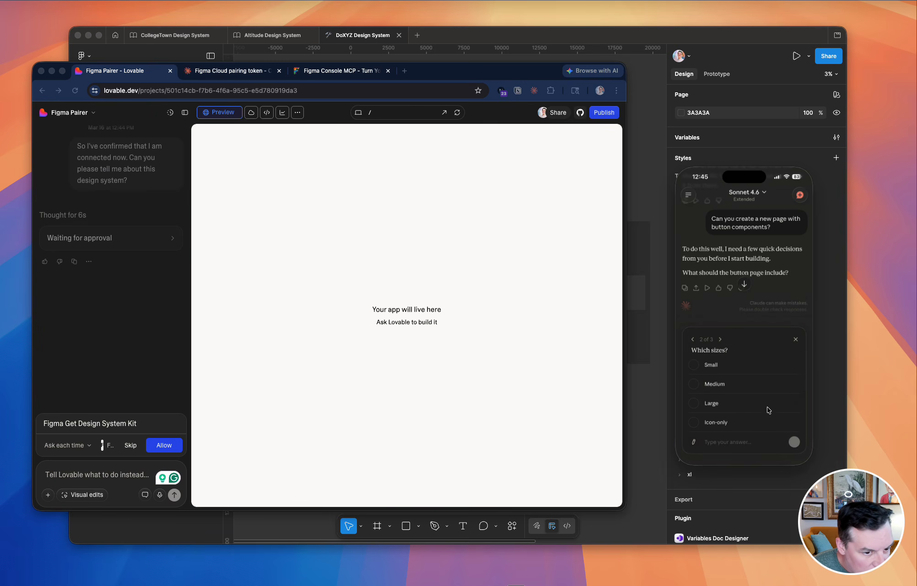
pyautogui.click(718, 386)
pyautogui.click(711, 365)
pyautogui.click(795, 443)
pyautogui.click(714, 365)
pyautogui.click(712, 387)
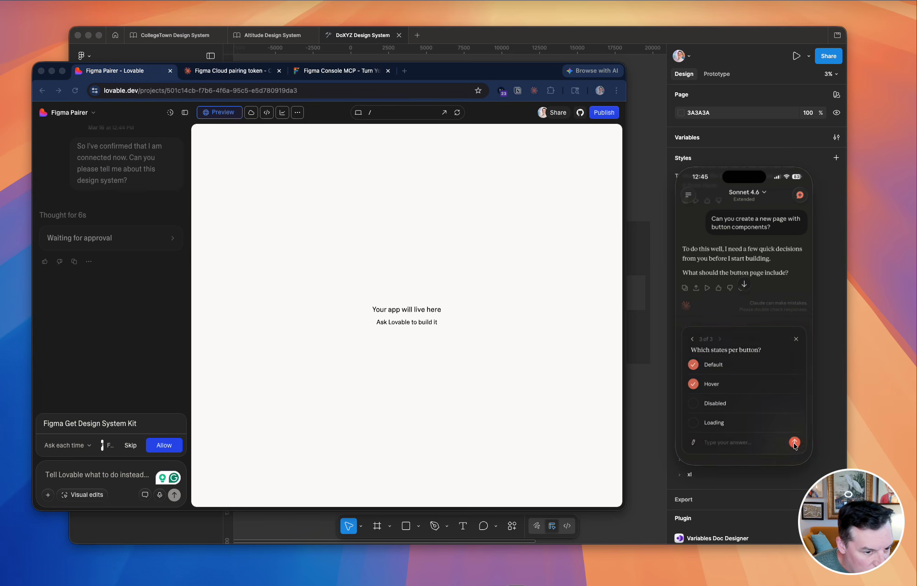
pyautogui.click(794, 443)
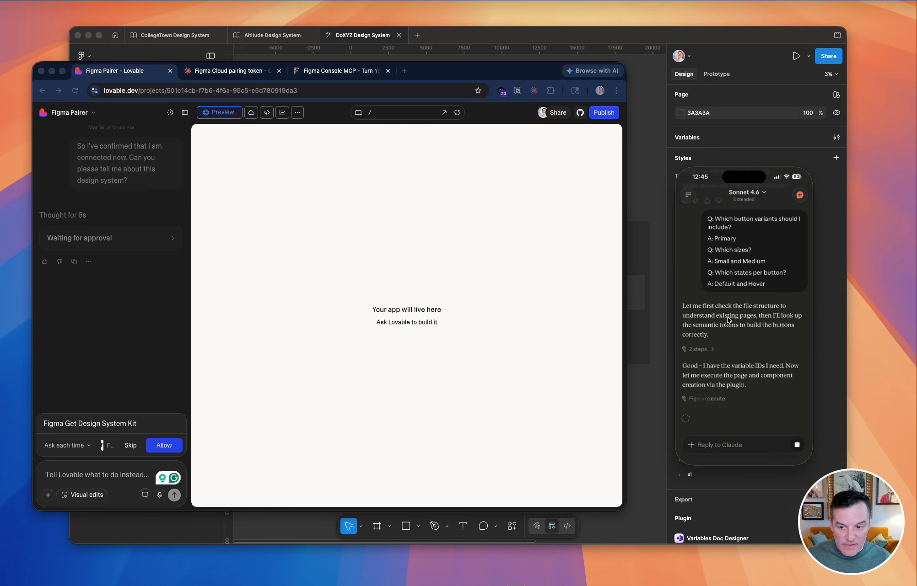
# - In Lovable, allow Figma Get Design System Kit, set Figma Get Variables to Always allow and approve its request
pyautogui.click(164, 445)
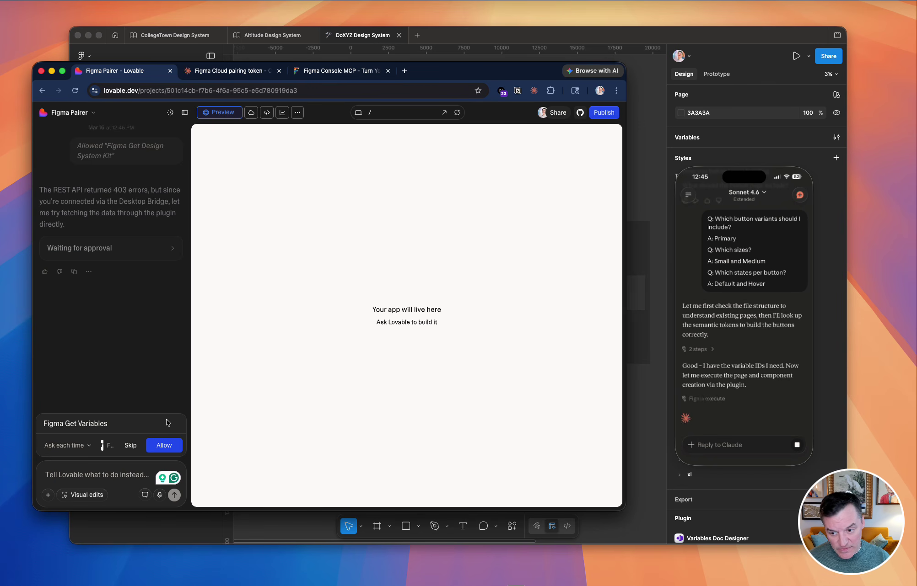
pyautogui.click(82, 446)
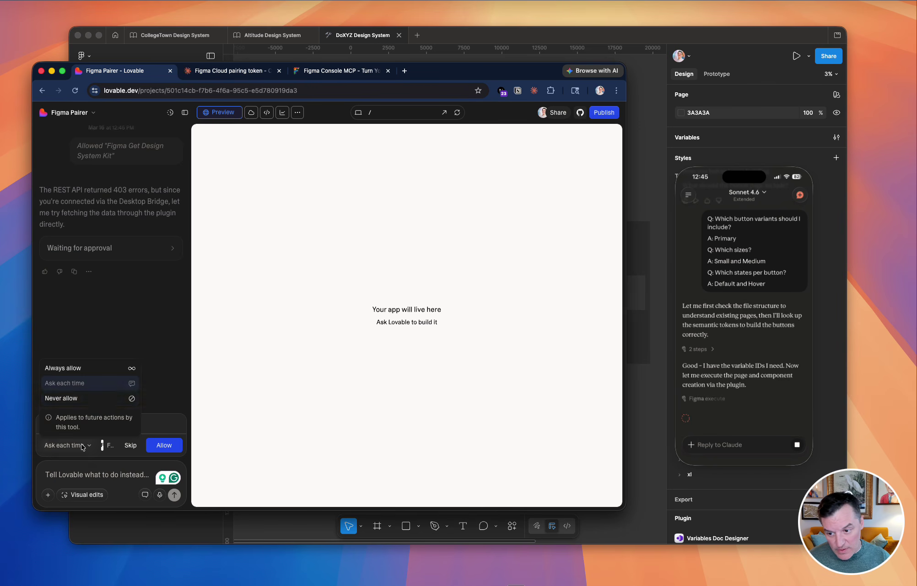
pyautogui.click(79, 368)
pyautogui.click(162, 447)
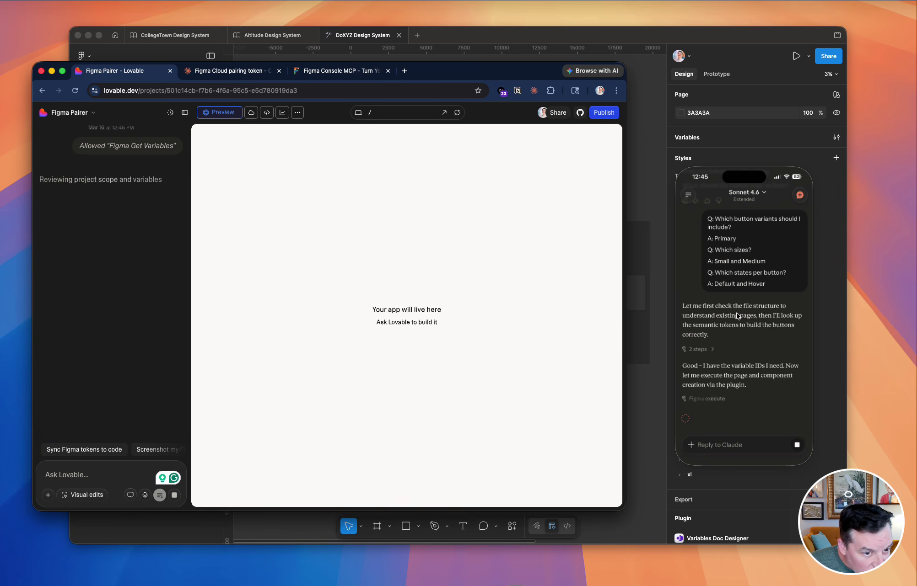
# - Shift the mirrored iPhone slightly and read through Lovable's overview of the Figma design system's structure and token tiers
pyautogui.click(755, 168)
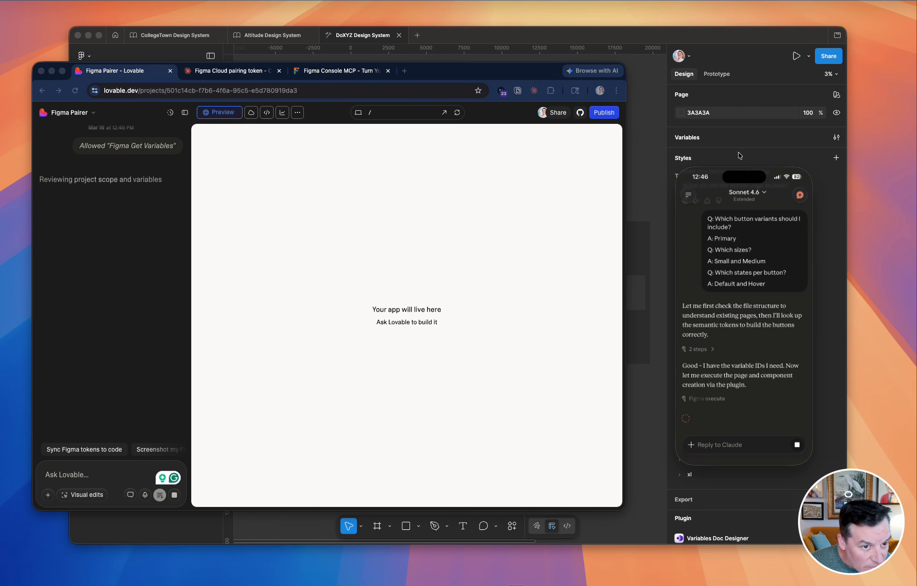
pyautogui.moveTo(738, 150); pyautogui.dragTo(724, 165)
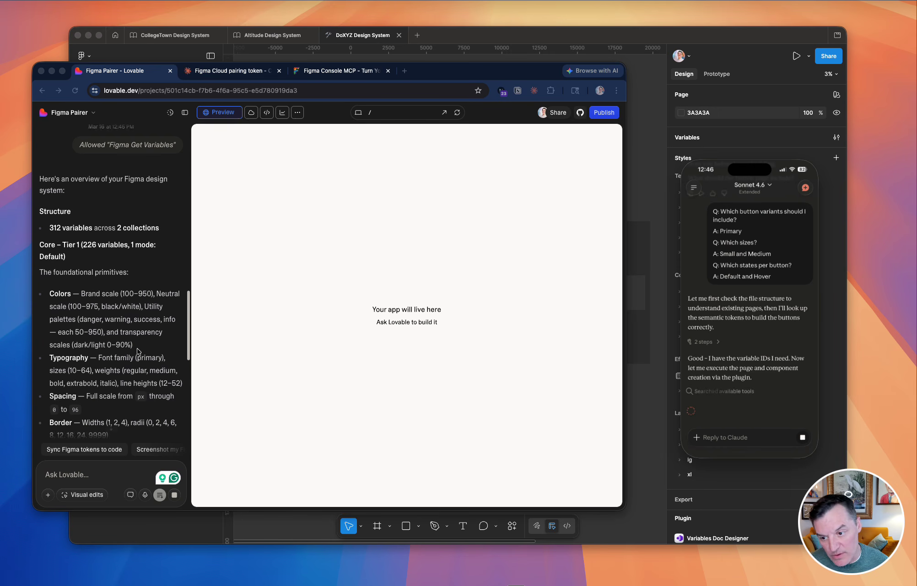
pyautogui.scroll(3, 68, 190)
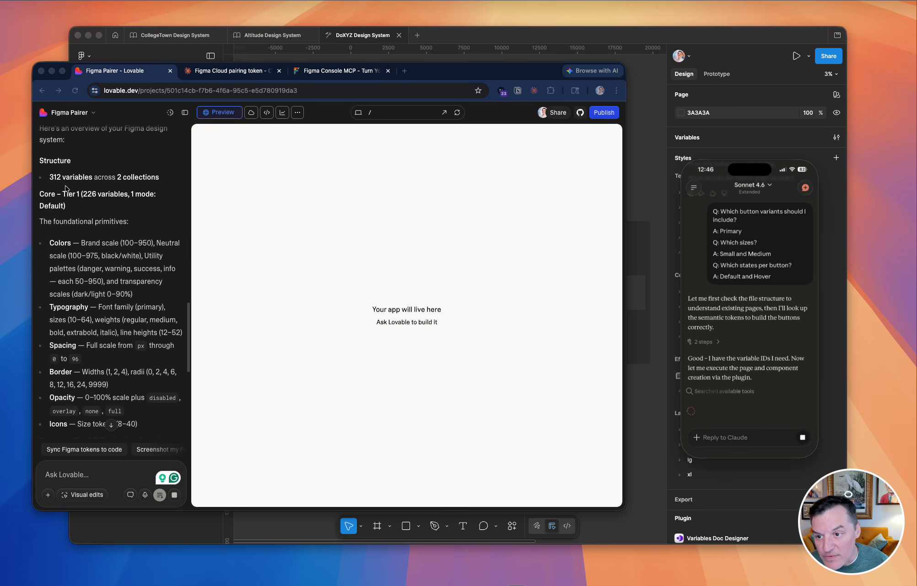
pyautogui.scroll(2, 118, 227)
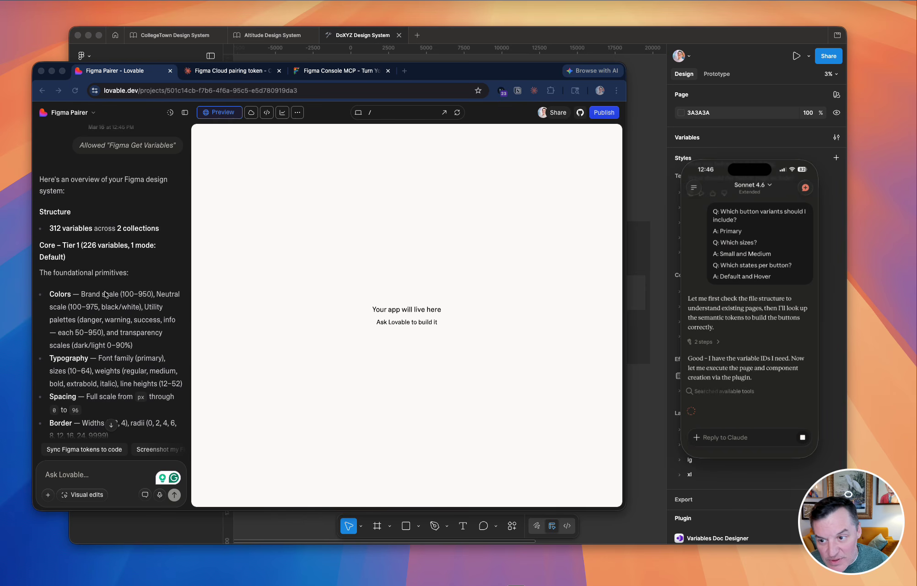
pyautogui.scroll(-5, 105, 293)
pyautogui.scroll(-8, 110, 338)
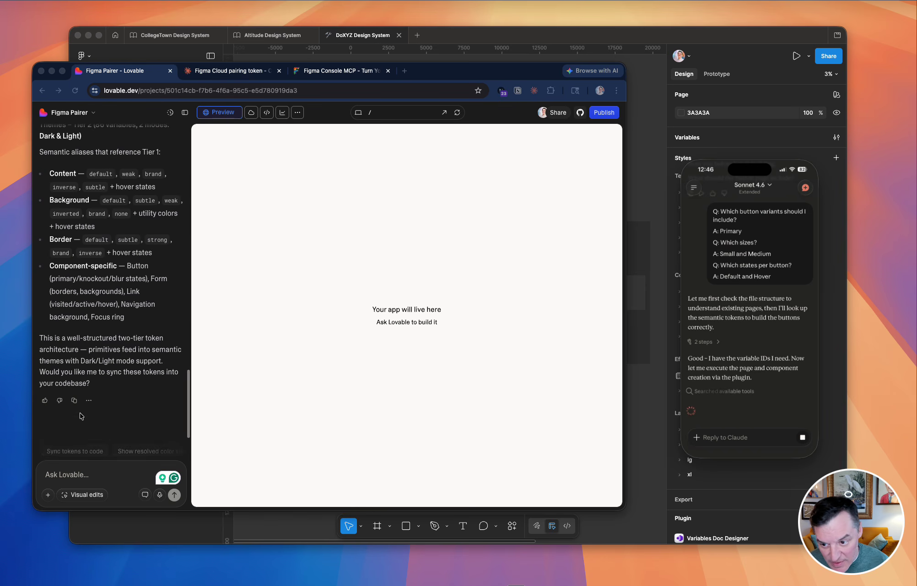
# - Send Lovable the message "Can you generate a button in the likeness of this design system?"
pyautogui.click(60, 475)
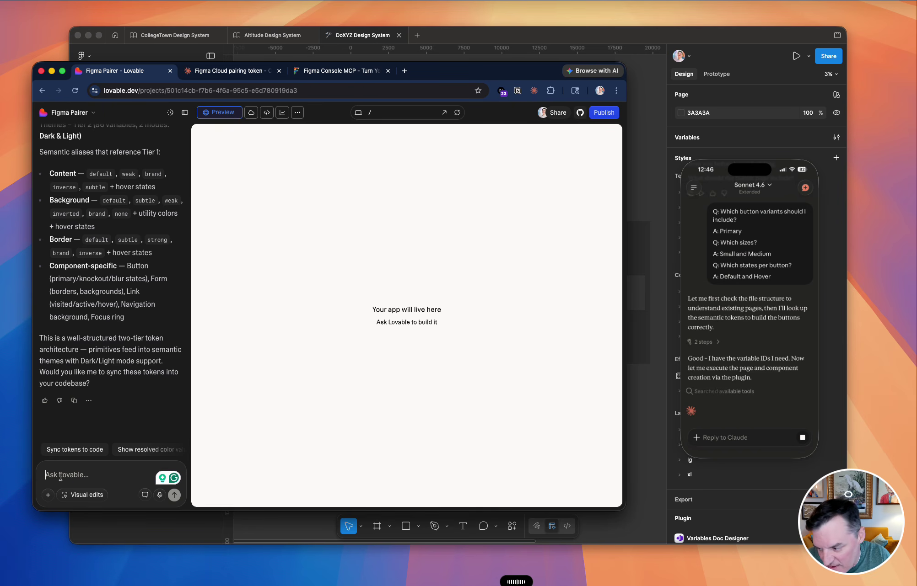
pyautogui.write('Can you generate a button in the likeness of this design system?')
pyautogui.press('Return')
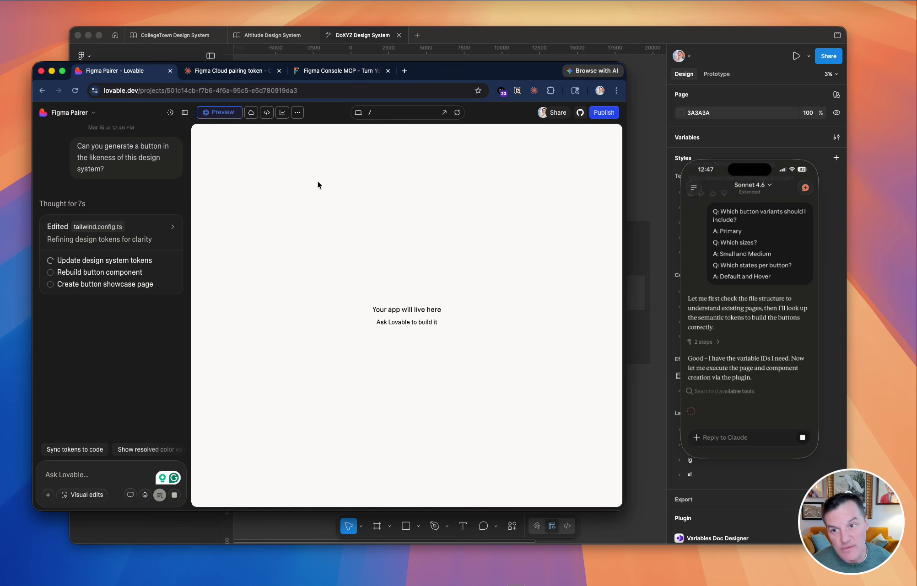
# - View the "Figma Cloud pairing token" chat in the browser and check Claude's progress on the iPhone
pyautogui.click(241, 73)
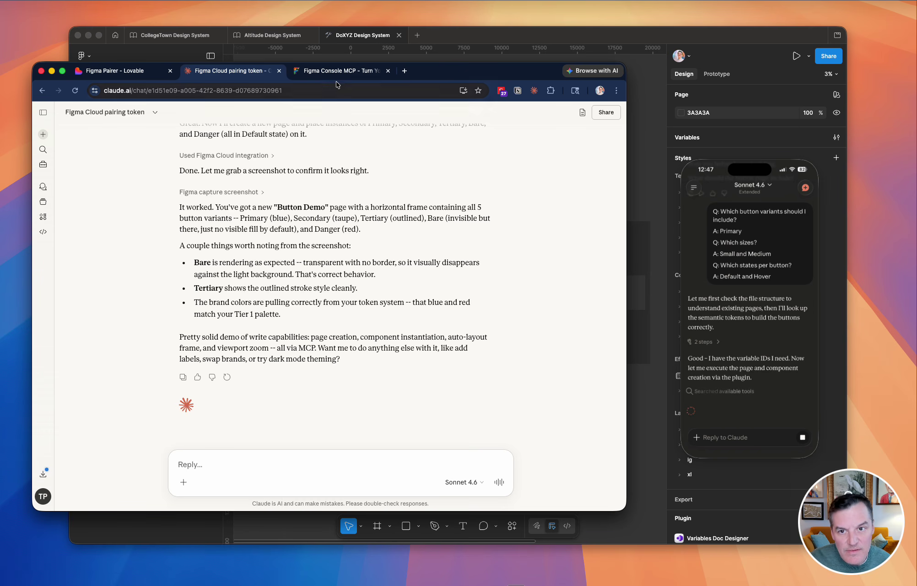
pyautogui.click(727, 373)
pyautogui.scroll(-2, 740, 379)
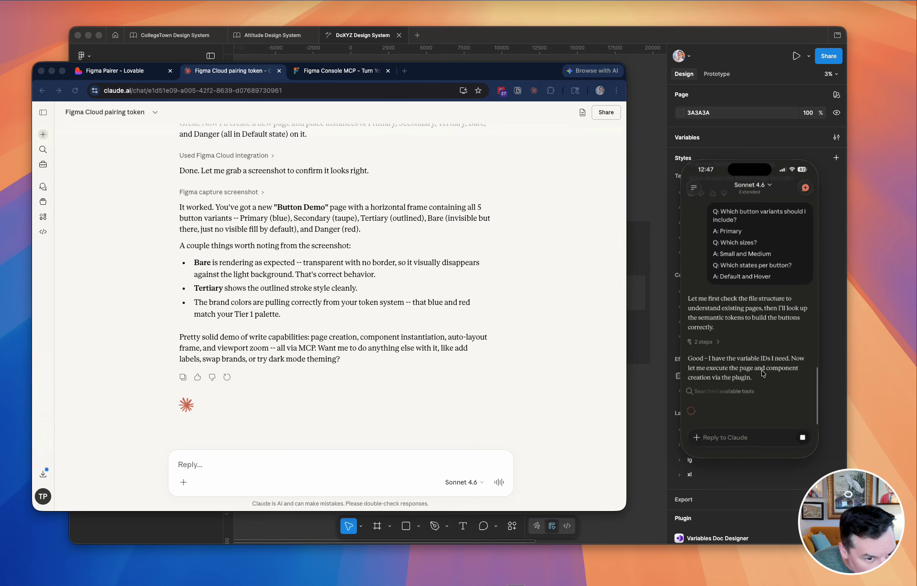
# - Bring the DoXYZ Design System file in Figma forward and move the bridge plugin window slightly lower
pyautogui.click(642, 37)
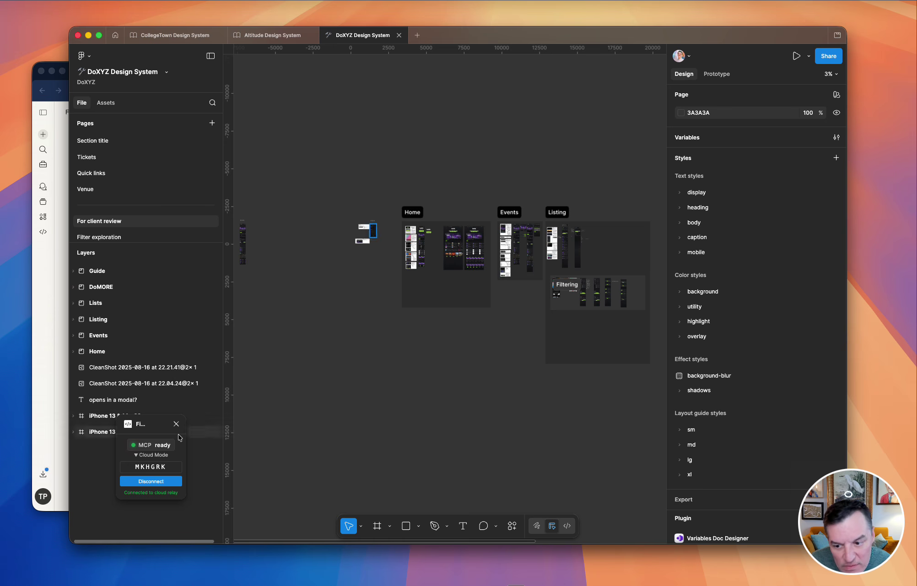
pyautogui.moveTo(156, 424); pyautogui.dragTo(158, 440)
pyautogui.scroll(-1, 183, 190)
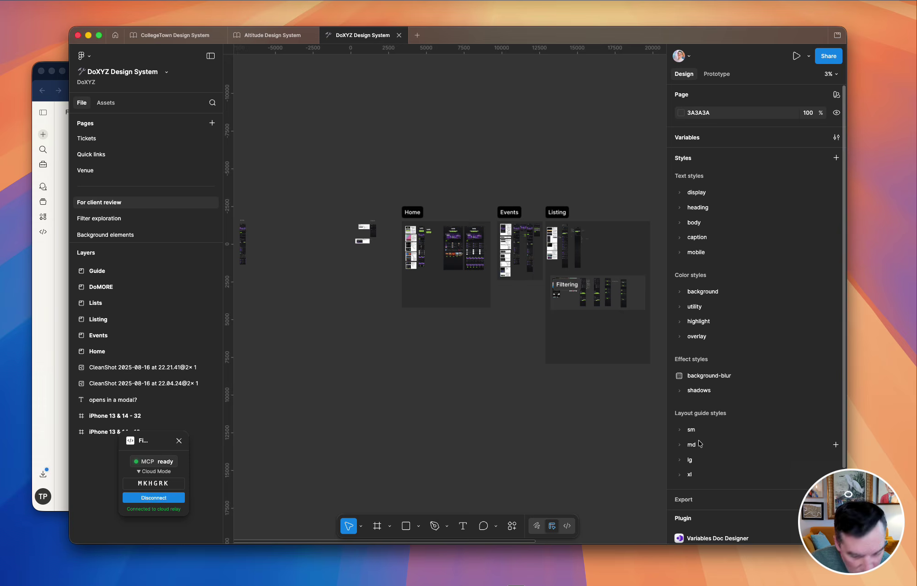
# - Return to the Figma Pairer project in Lovable and review the generated Button Component showcase
pyautogui.press('super+Tab')
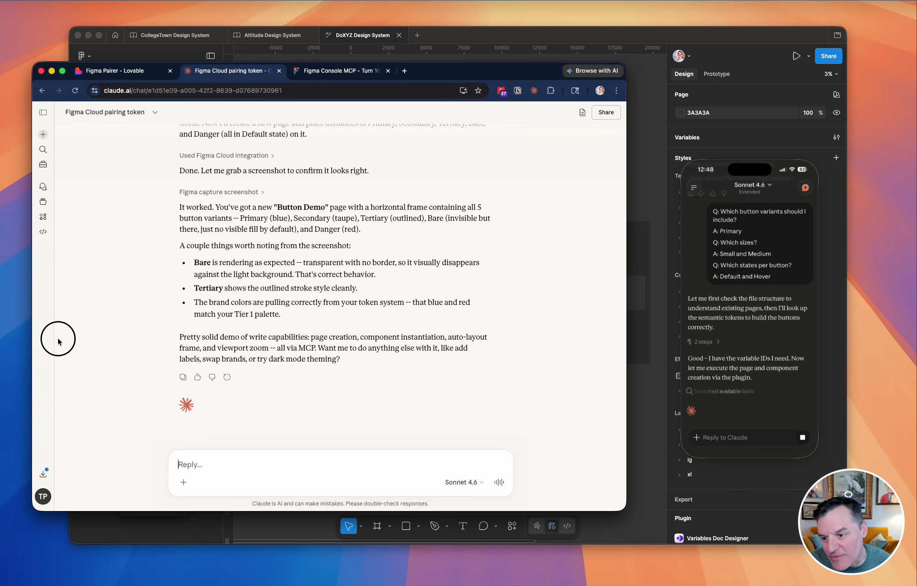
pyautogui.click(58, 338)
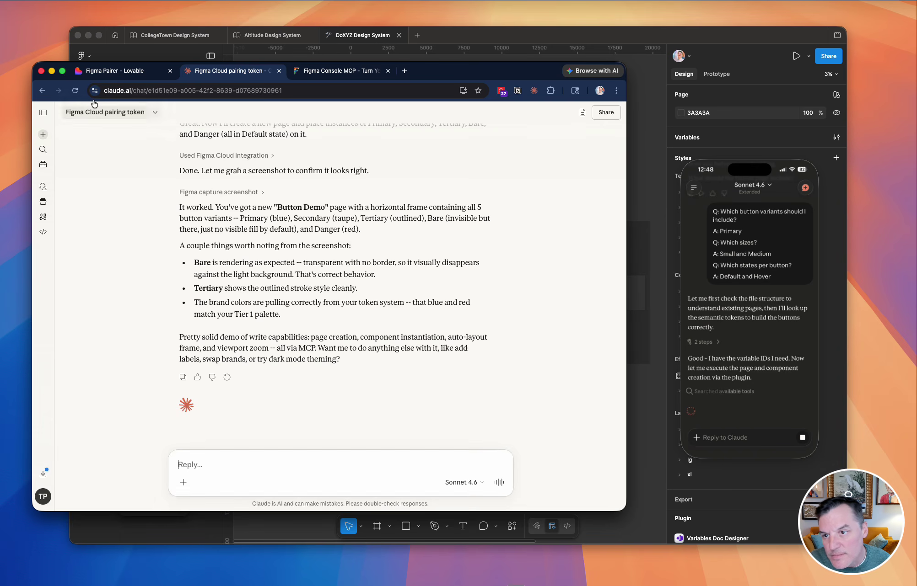
pyautogui.click(106, 73)
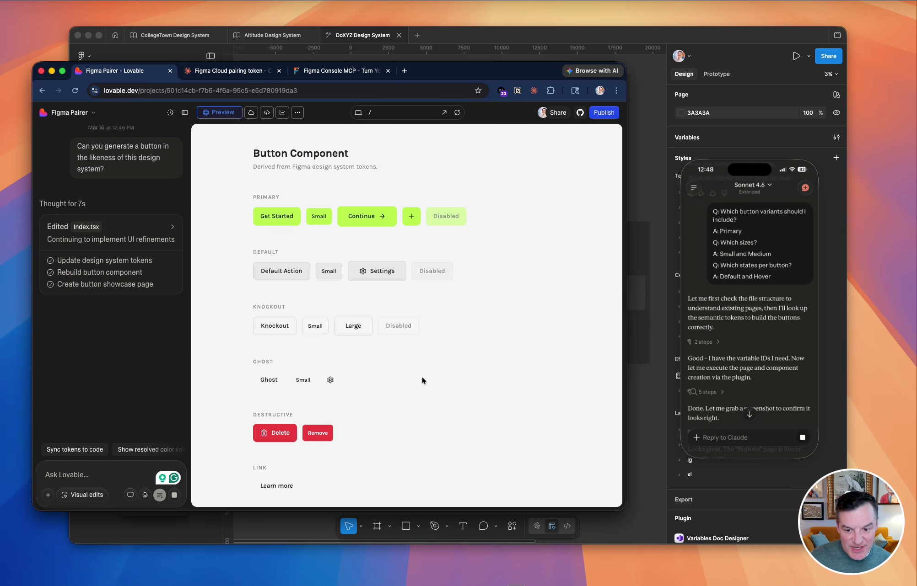
pyautogui.scroll(-1, 404, 389)
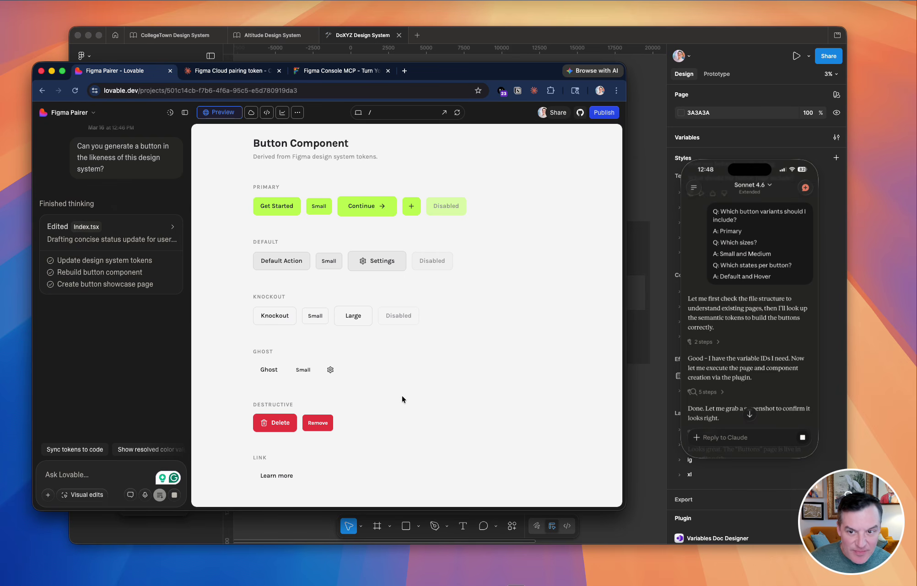
# - Switch to the DoXYZ Design System file in Figma and open its Button page under ATOMS
pyautogui.click(454, 37)
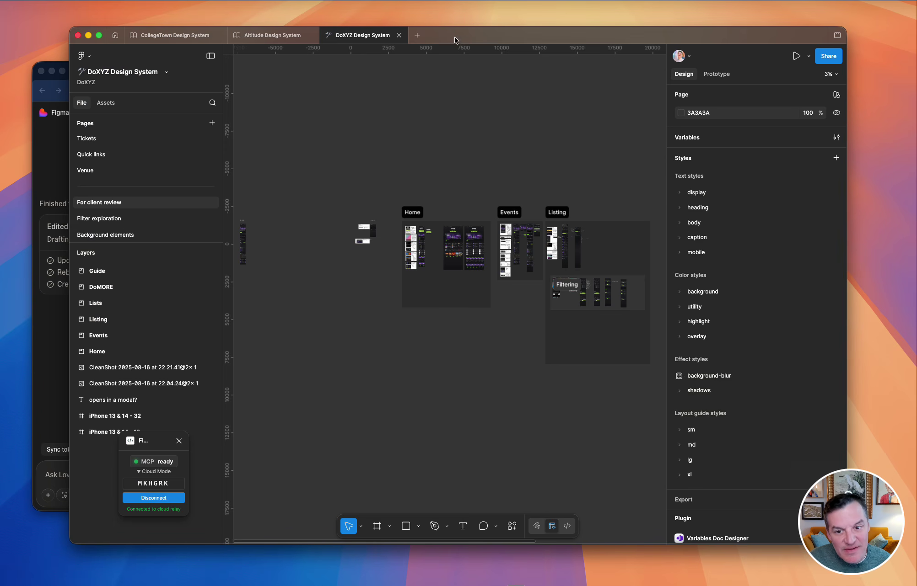
pyautogui.scroll(-5, 119, 183)
pyautogui.scroll(10, 127, 174)
pyautogui.scroll(-3, 136, 180)
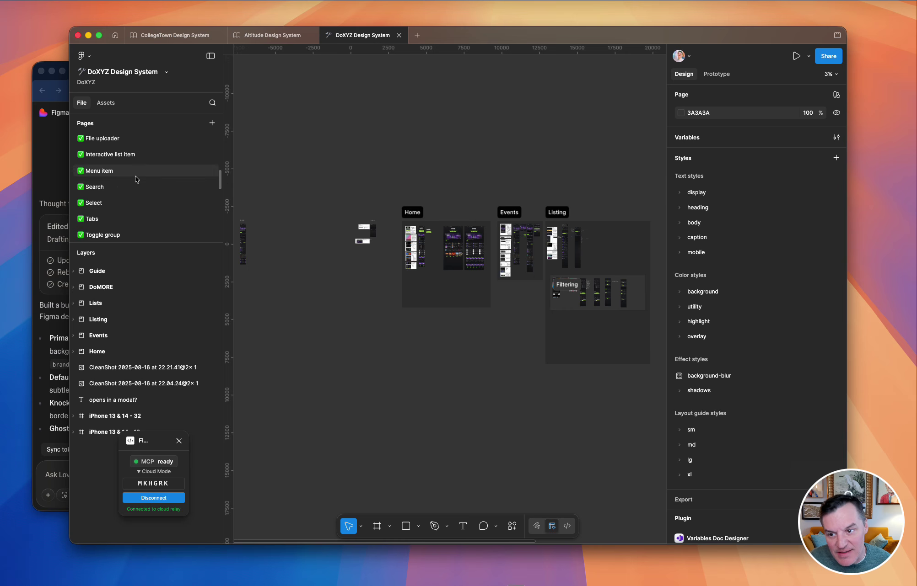
pyautogui.scroll(5, 126, 182)
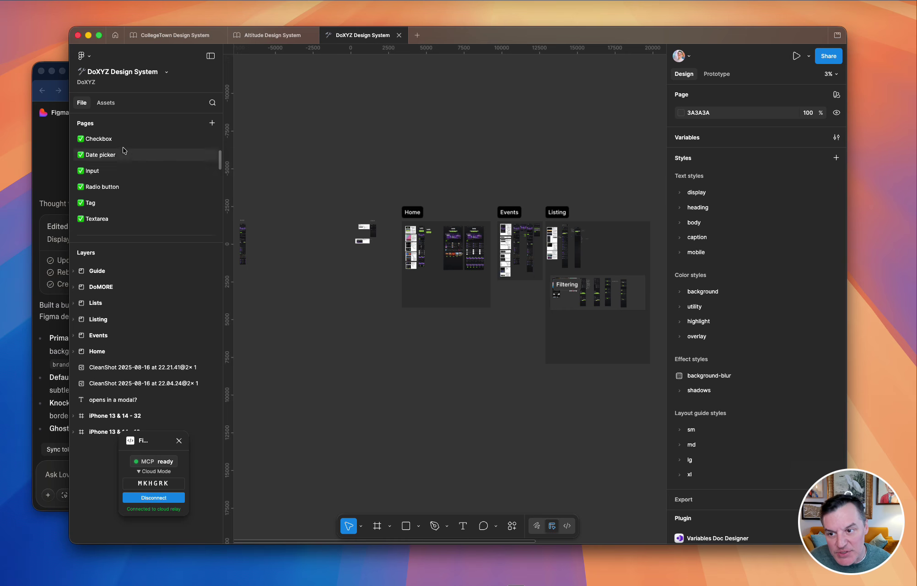
pyautogui.scroll(4, 128, 206)
pyautogui.scroll(-2, 128, 206)
pyautogui.click(154, 171)
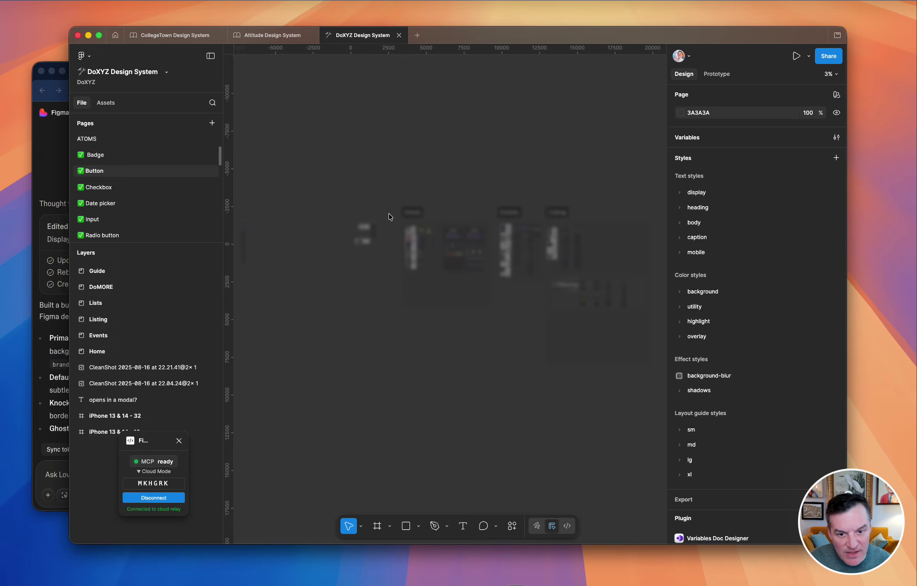
# - Examine the original button variants and states in the Button docs property table
pyautogui.scroll(5, 338, 242)
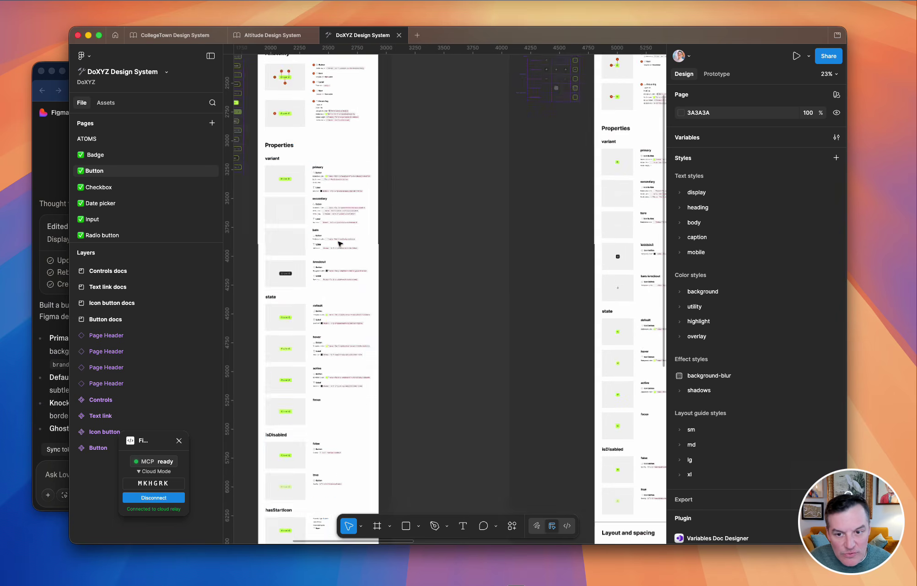
pyautogui.scroll(5, 338, 244)
pyautogui.hscroll(-6, 339, 244)
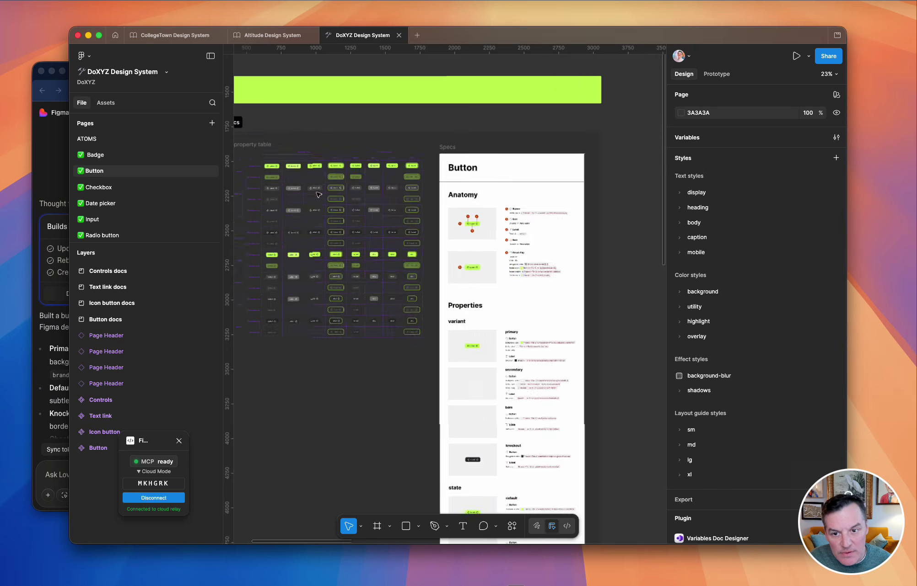
pyautogui.scroll(6, 319, 194)
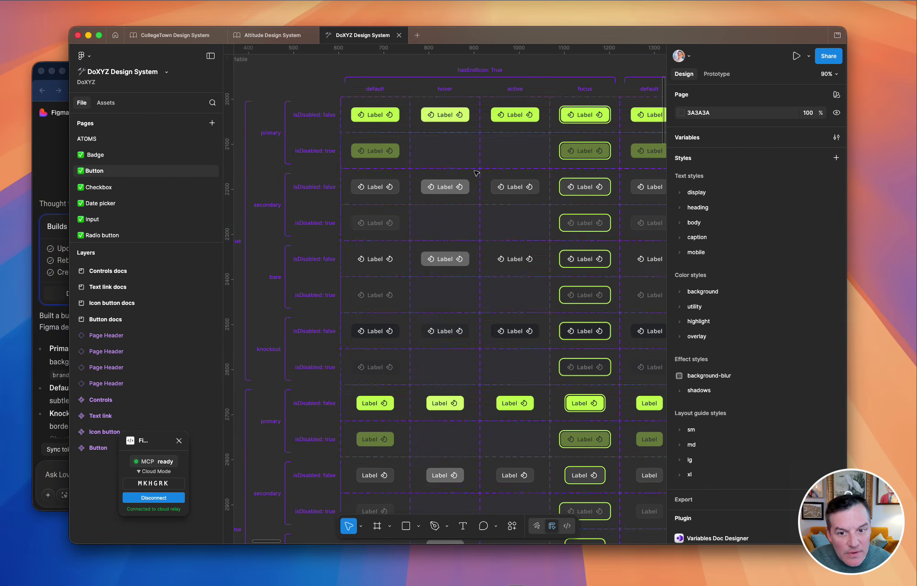
# - Compare the Button Component showcase in Lovable with the original button variants in the DoXYZ Design System file in Figma
pyautogui.press('super+Tab')
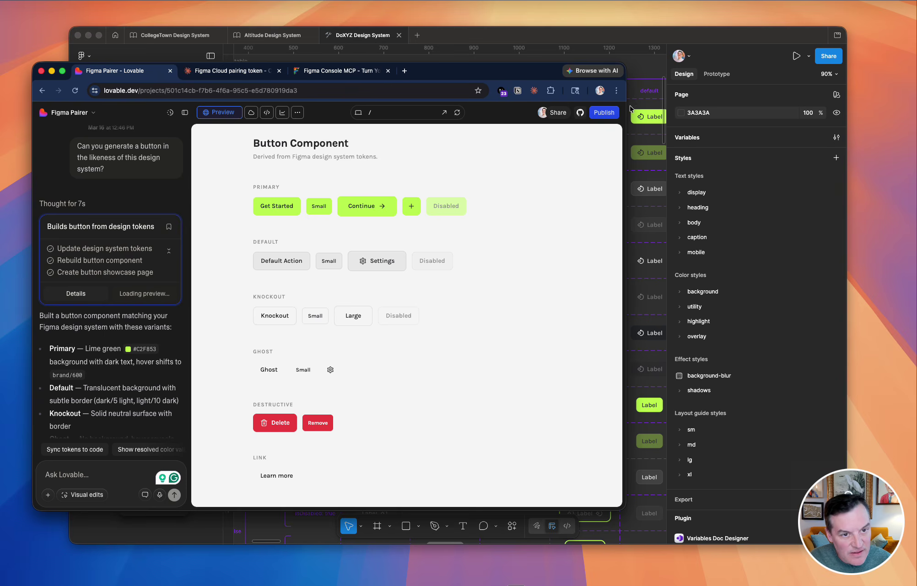
pyautogui.press('super+Tab')
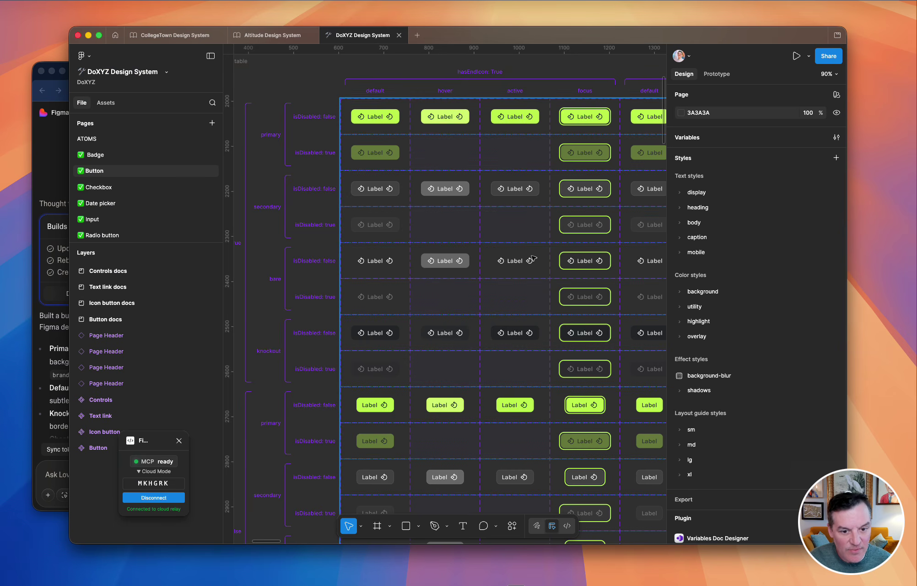
pyautogui.scroll(-5, 427, 379)
# - Ask Lovable: "Can you generate a card component in a new page within the Figma file that you're connected to?"
pyautogui.press('super+Tab')
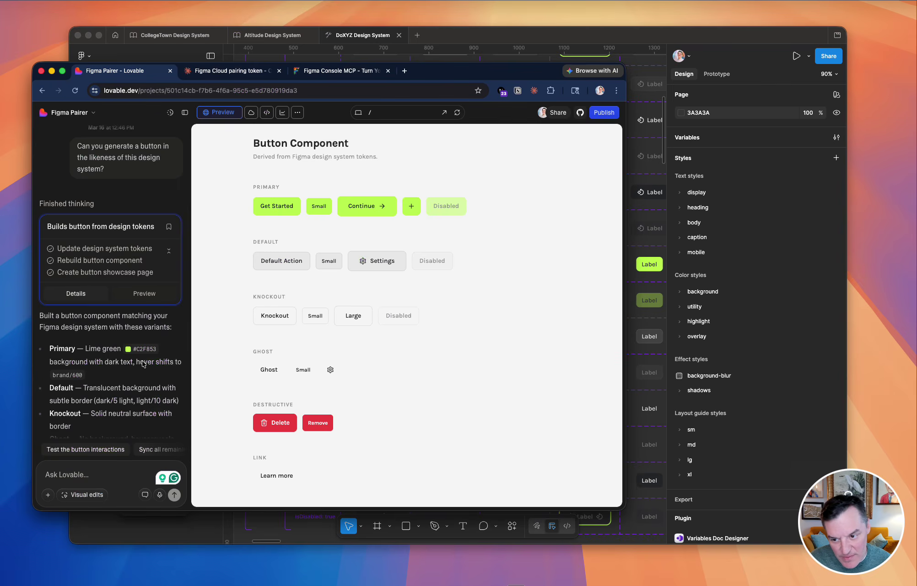
pyautogui.scroll(-4, 143, 357)
pyautogui.click(101, 469)
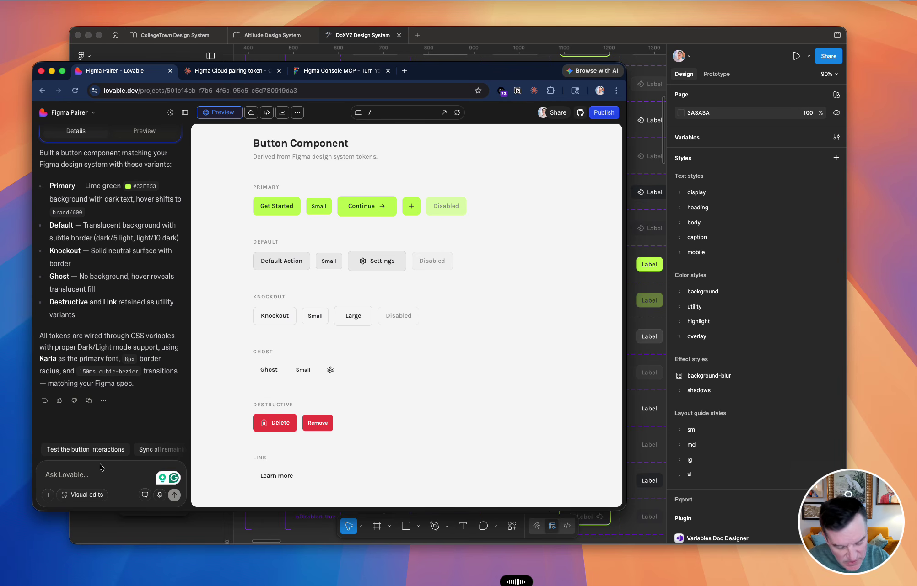
pyautogui.press('Return')
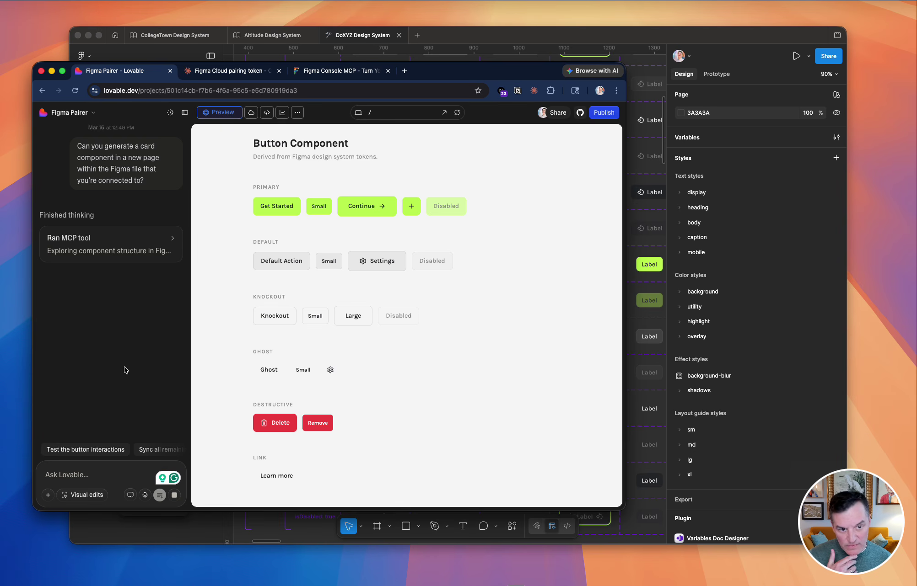
# - Switch to iPhone Mirroring and read Claude's closing summary of the generated Buttons page
pyautogui.press('super+Tab')
pyautogui.press('super+Tab')
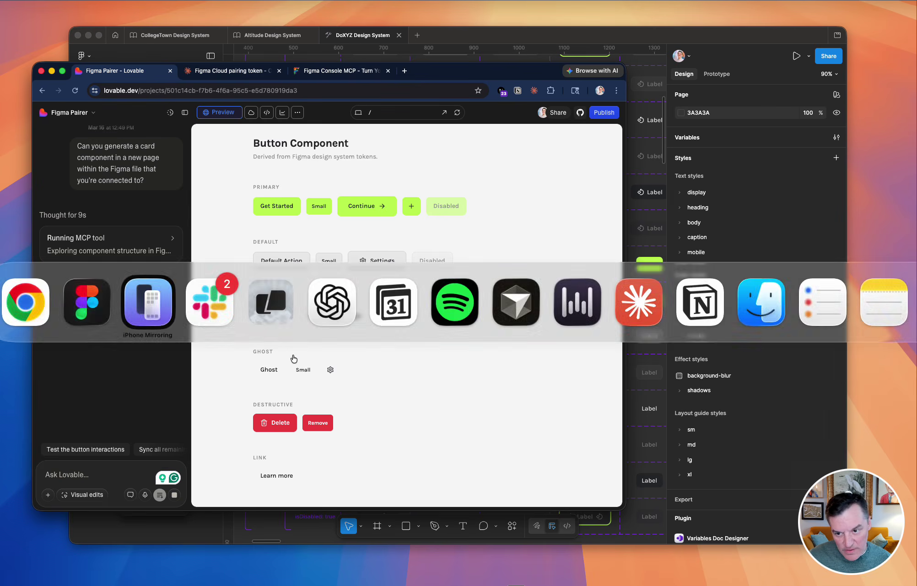
pyautogui.scroll(-6, 738, 369)
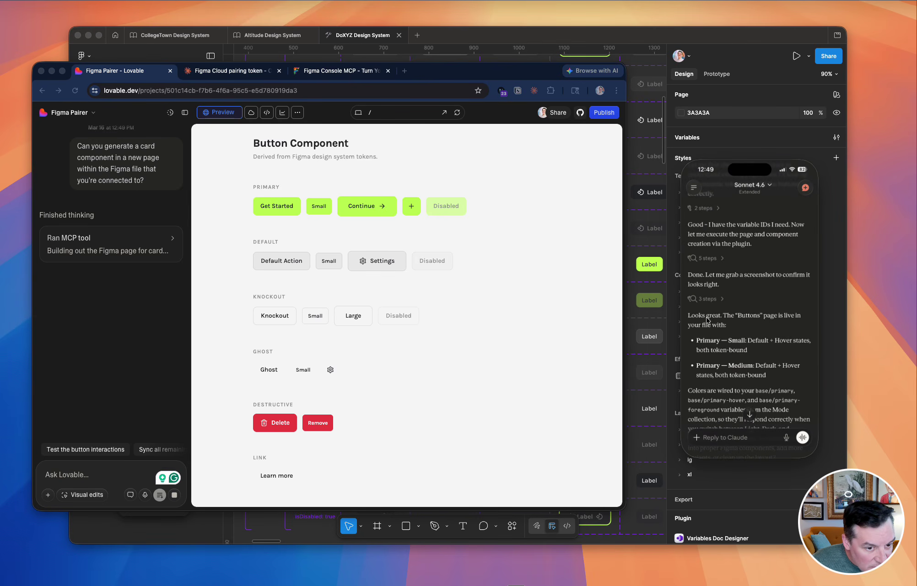
pyautogui.scroll(-2, 712, 318)
pyautogui.scroll(-3, 723, 320)
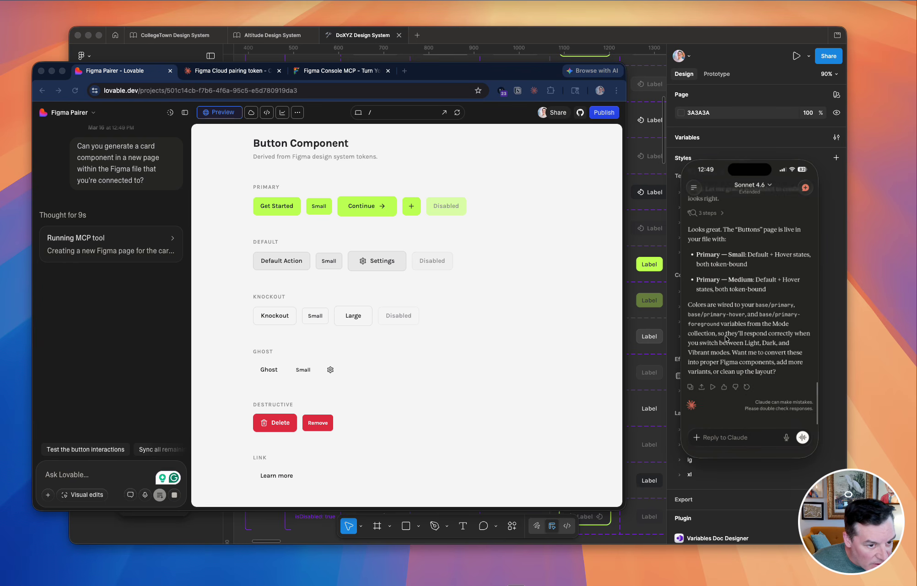
# - Switch to the CollegeTown Design System file in Figma and inspect the generated primary buttons, selecting the medium default button's label
pyautogui.click(463, 35)
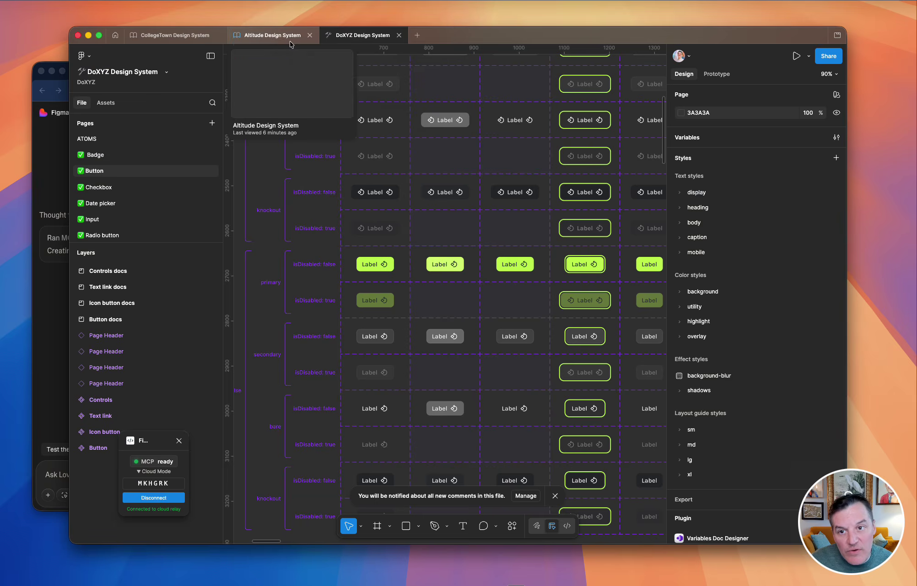
pyautogui.click(271, 35)
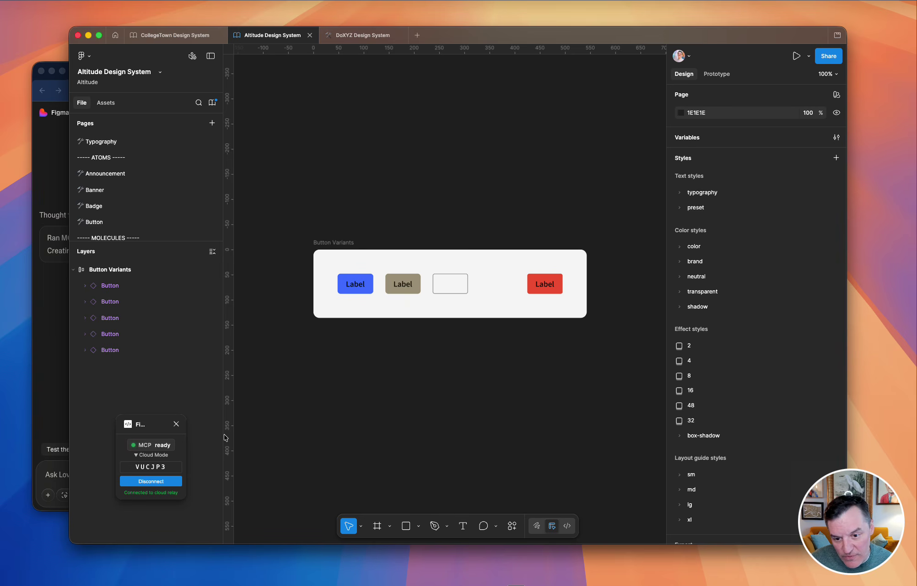
pyautogui.click(166, 37)
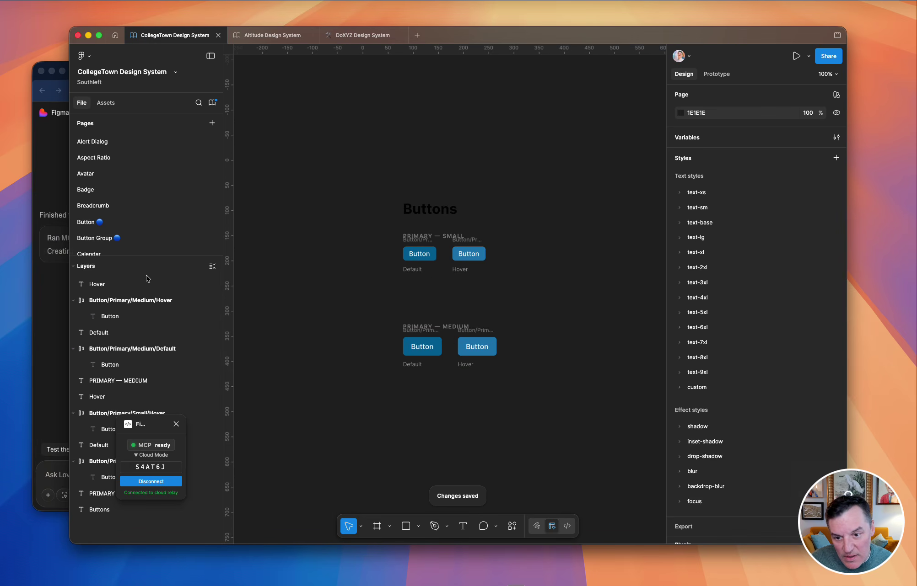
pyautogui.scroll(6, 452, 355)
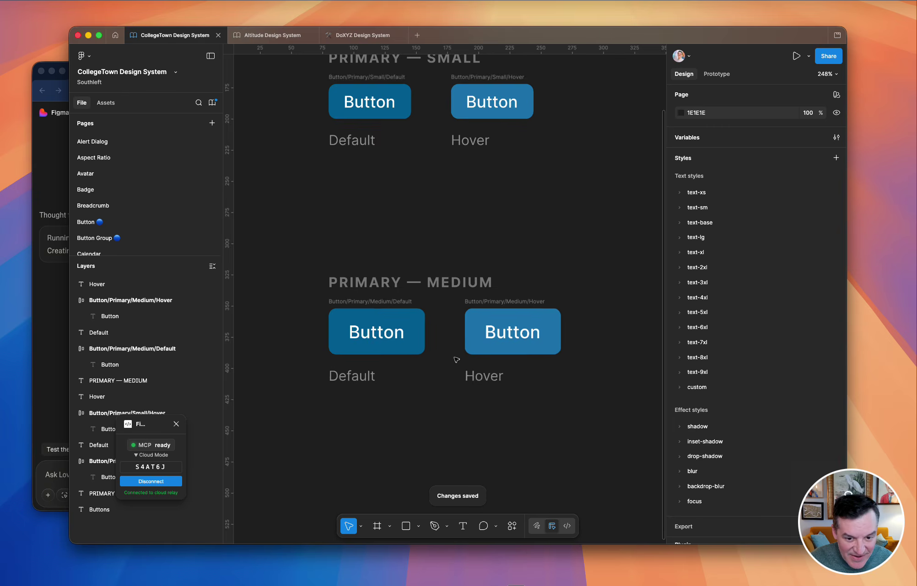
pyautogui.scroll(-1, 435, 315)
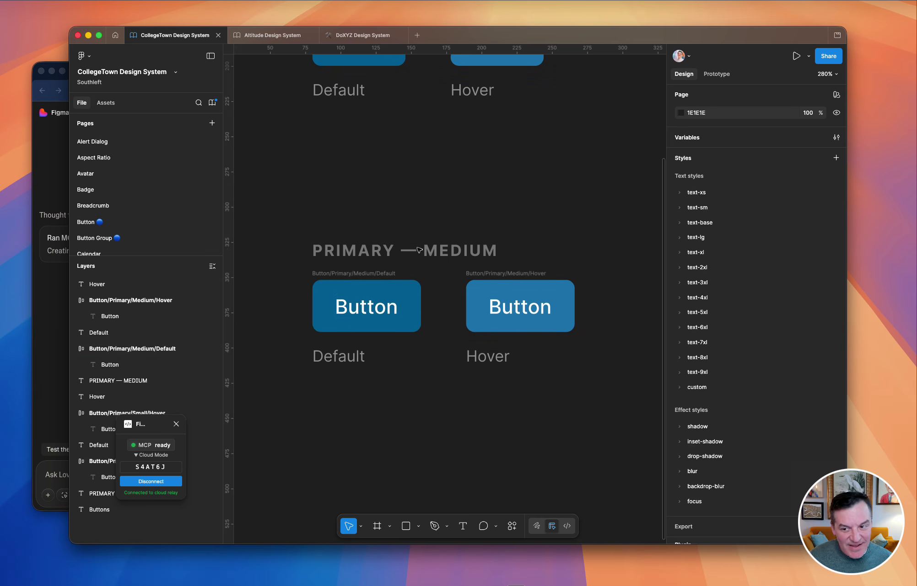
pyautogui.click(374, 295)
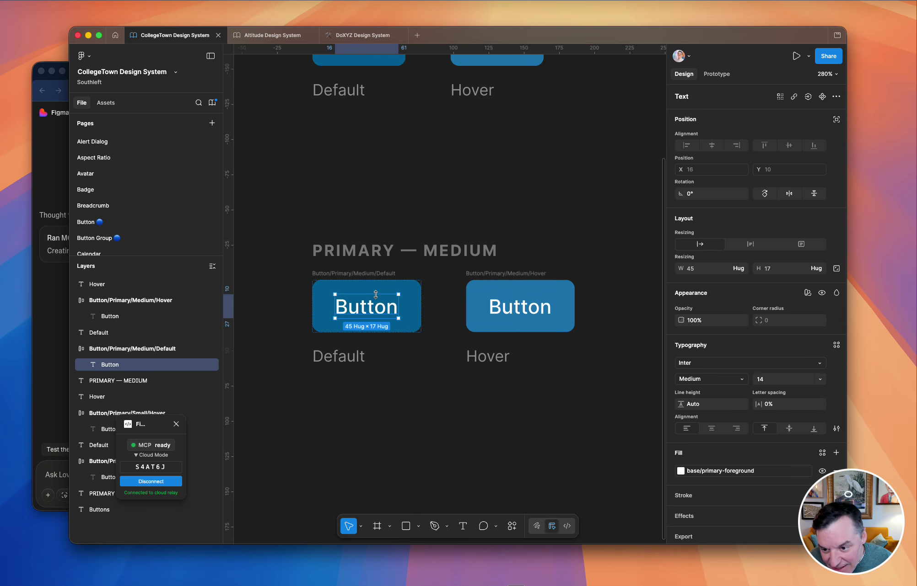
# - Open the CollegeTown file's original Button page and examine its variants, sizes and states
pyautogui.scroll(3, 118, 176)
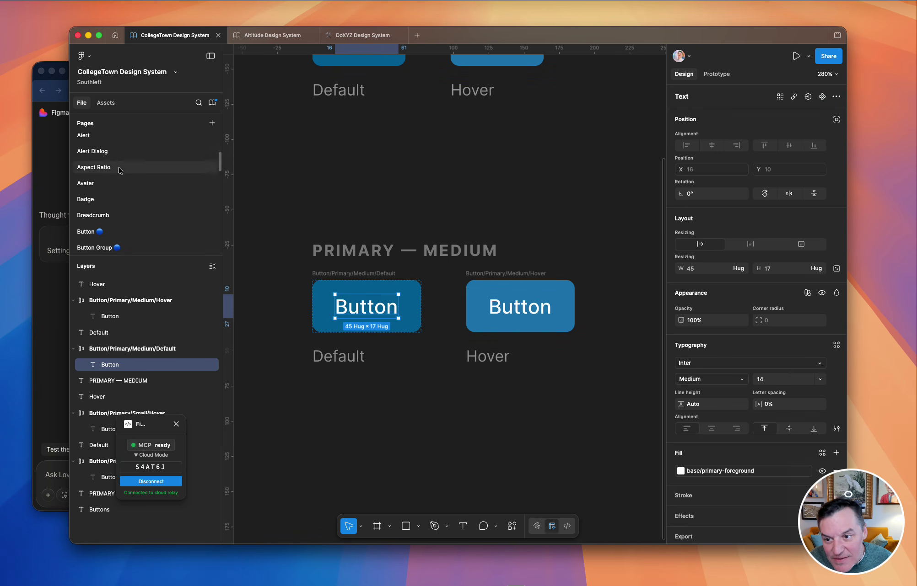
pyautogui.scroll(-3, 118, 215)
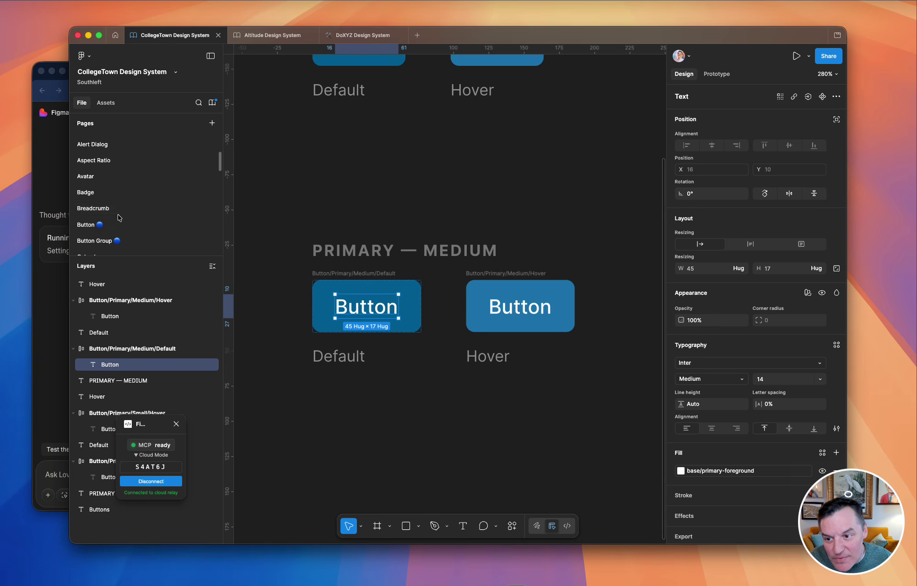
pyautogui.click(115, 225)
pyautogui.scroll(5, 374, 171)
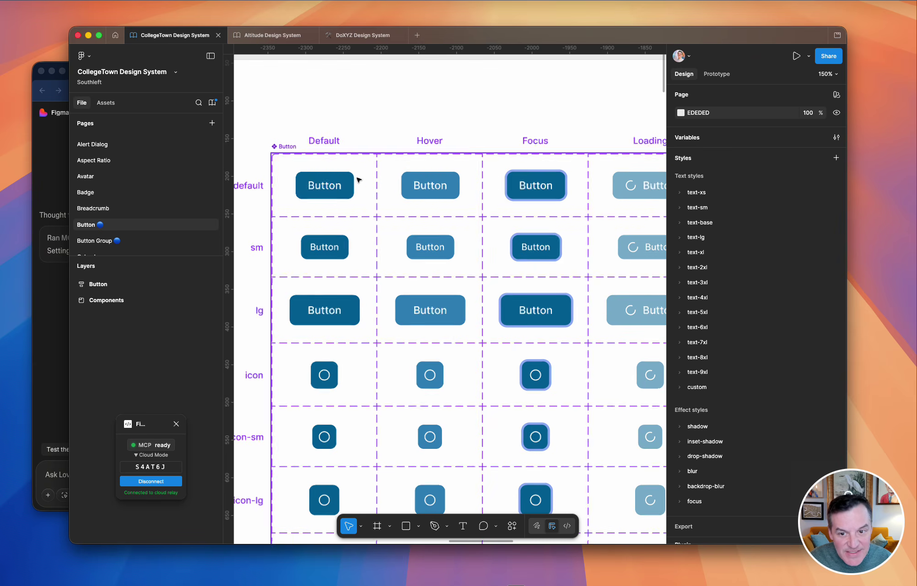
pyautogui.hscroll(-3, 340, 200)
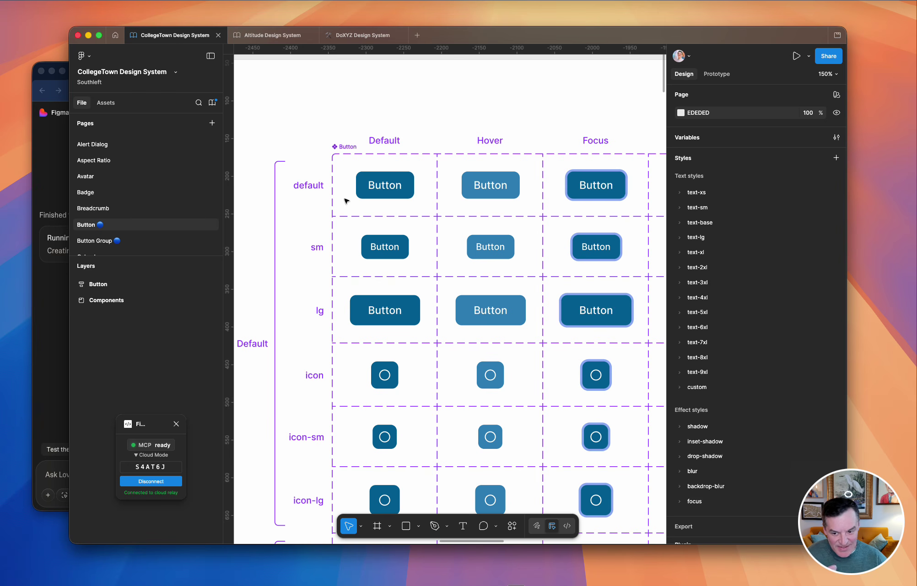
# - Check the card request in Lovable, return to the DoXYZ Design System file in Figma and inspect the generated Card Component section
pyautogui.click(40, 397)
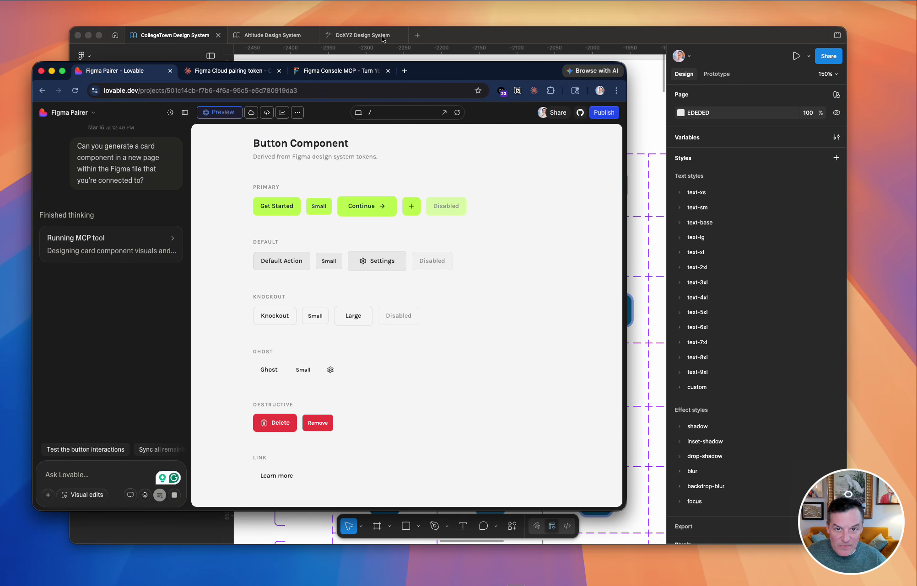
pyautogui.click(367, 35)
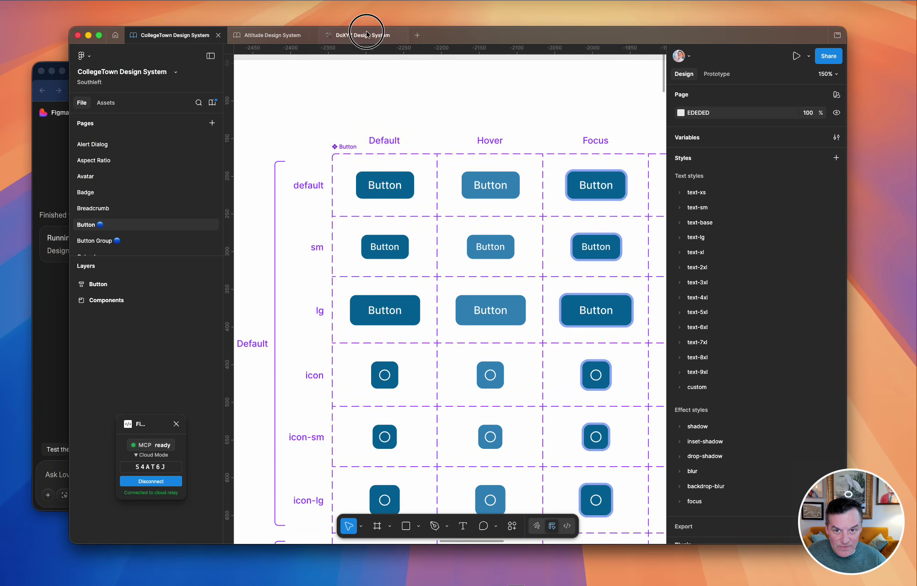
pyautogui.click(367, 35)
pyautogui.click(115, 271)
pyautogui.scroll(-3, 312, 339)
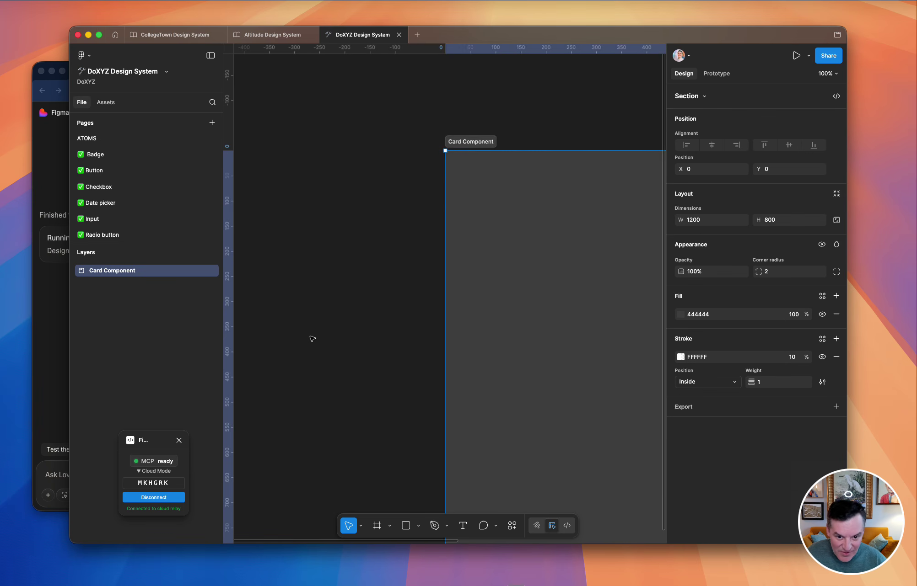
pyautogui.hotkey('shift', '2')
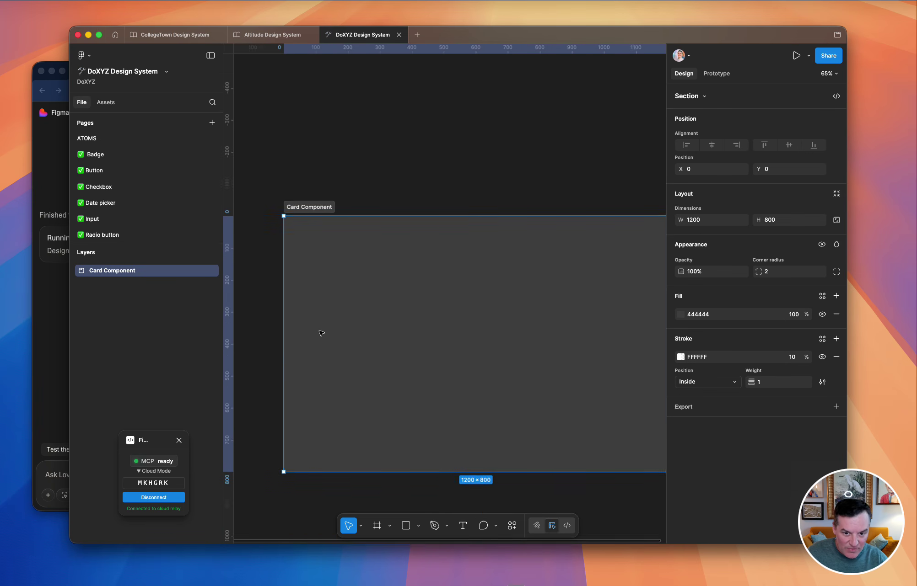
pyautogui.scroll(-2, 322, 333)
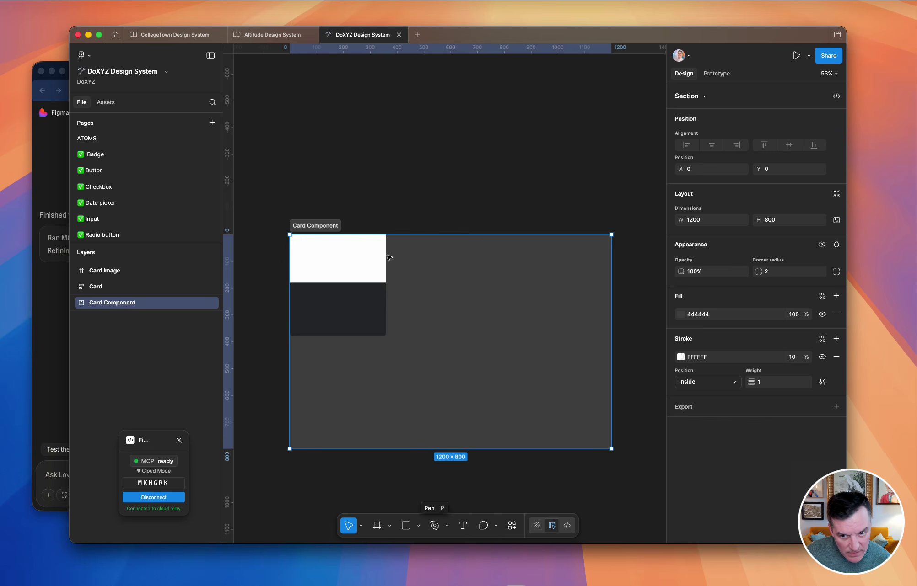
# - Review Lovable's card refinement reply and select the generated Card component in the DoXYZ file to inspect its properties
pyautogui.click(45, 361)
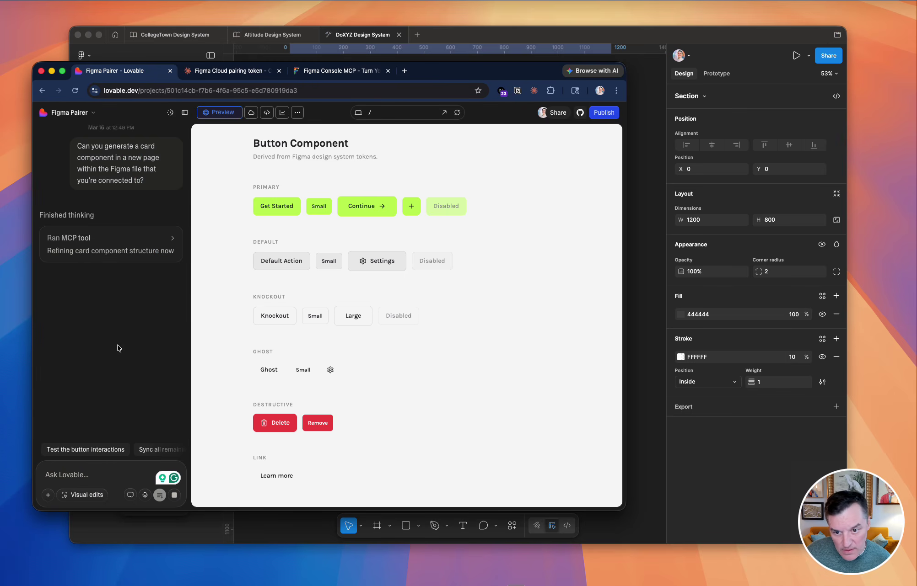
pyautogui.click(660, 29)
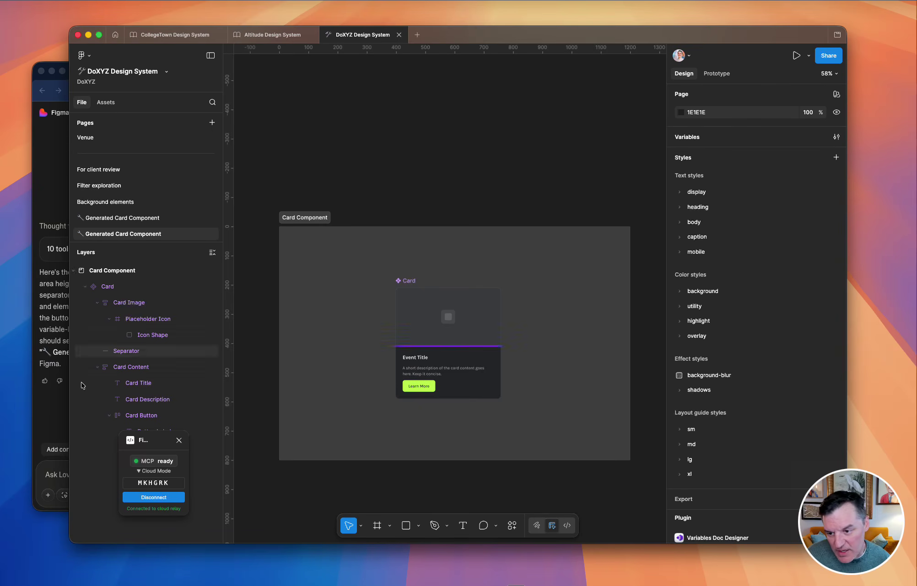
pyautogui.click(56, 421)
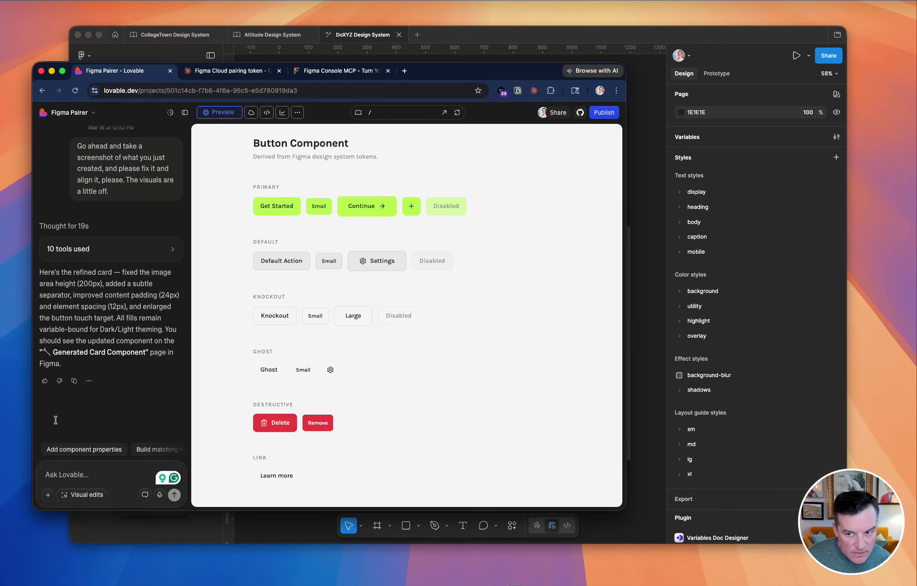
pyautogui.click(659, 343)
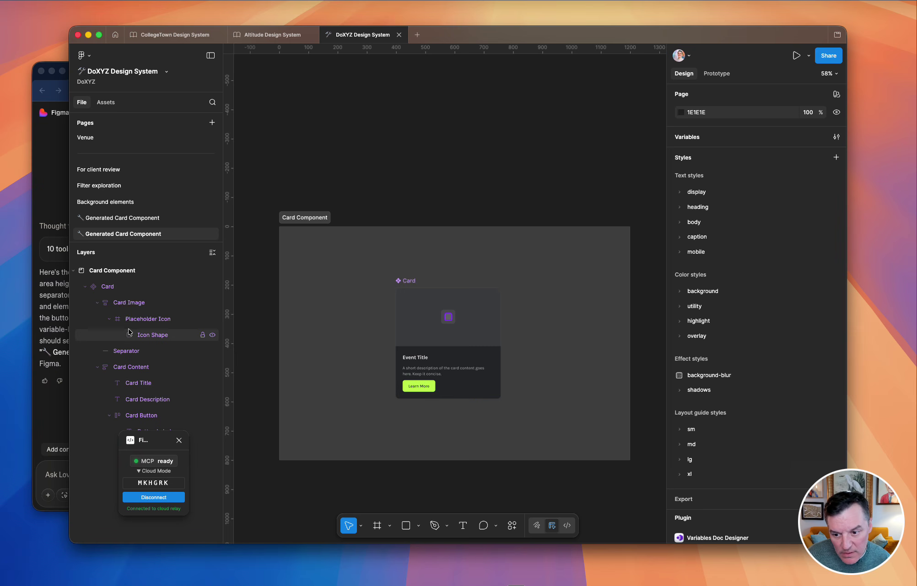
pyautogui.click(105, 287)
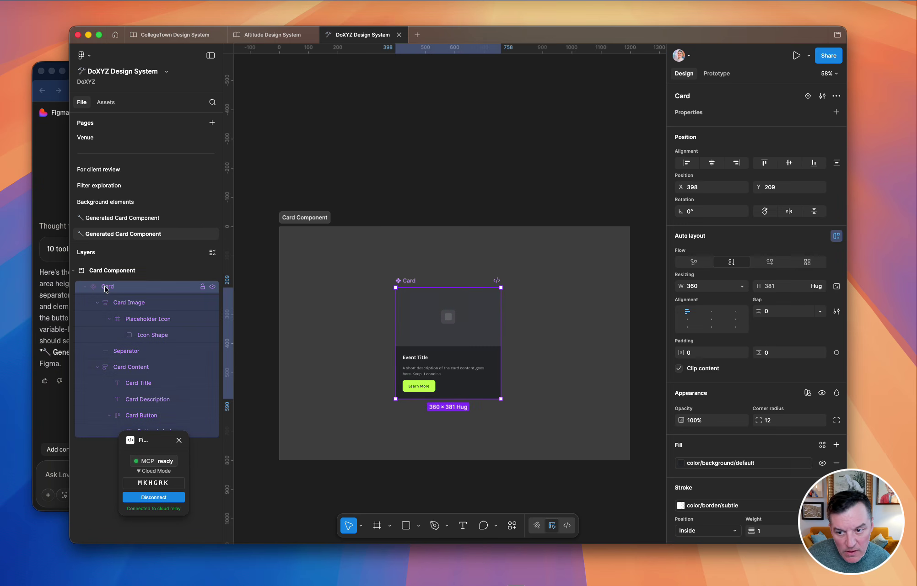
# - Open the details of the 10 tools used for the card refinement in Lovable and read through the timeline
pyautogui.click(54, 302)
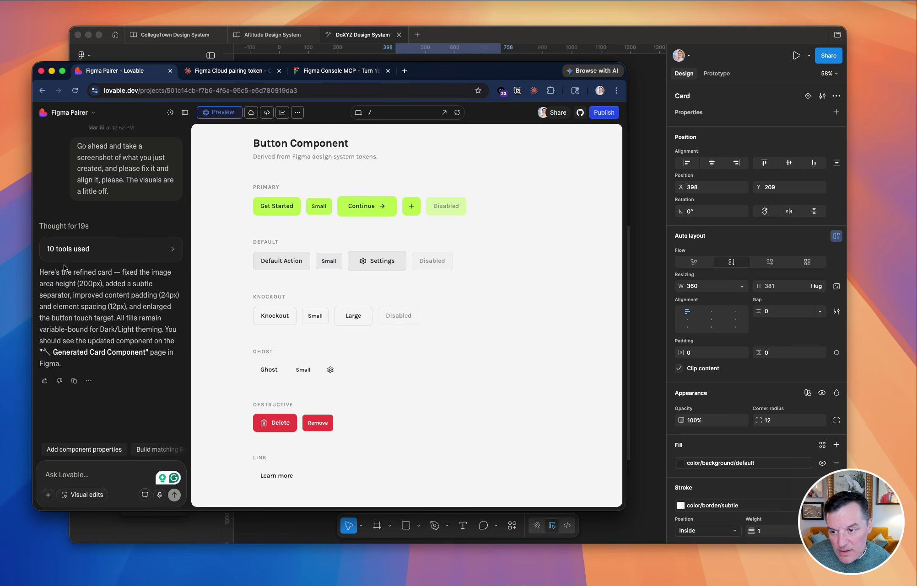
pyautogui.click(103, 244)
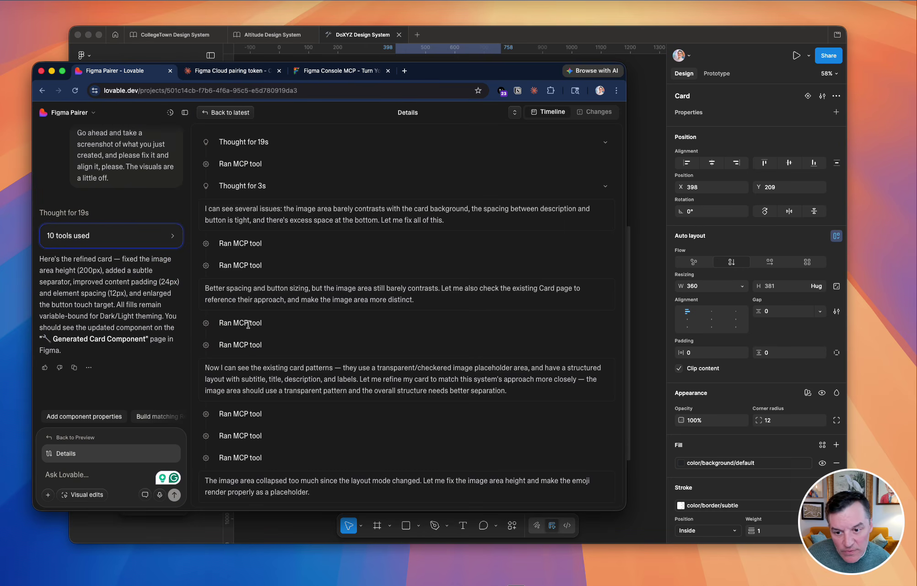
pyautogui.scroll(-1, 293, 330)
pyautogui.scroll(-2, 293, 330)
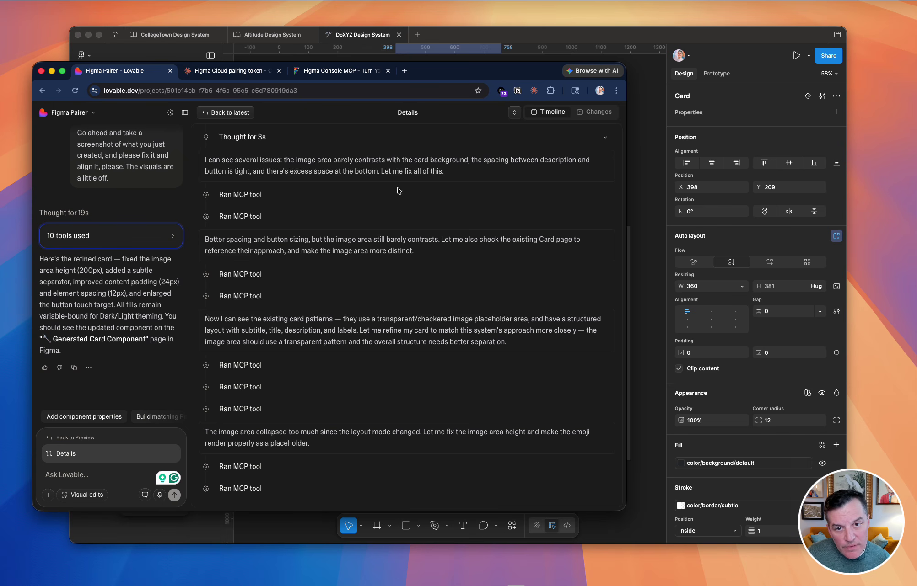
# - View Claude's Figma Cloud pairing token chat in Chrome, return to the DoXYZ file in Figma and deselect the card
pyautogui.click(243, 72)
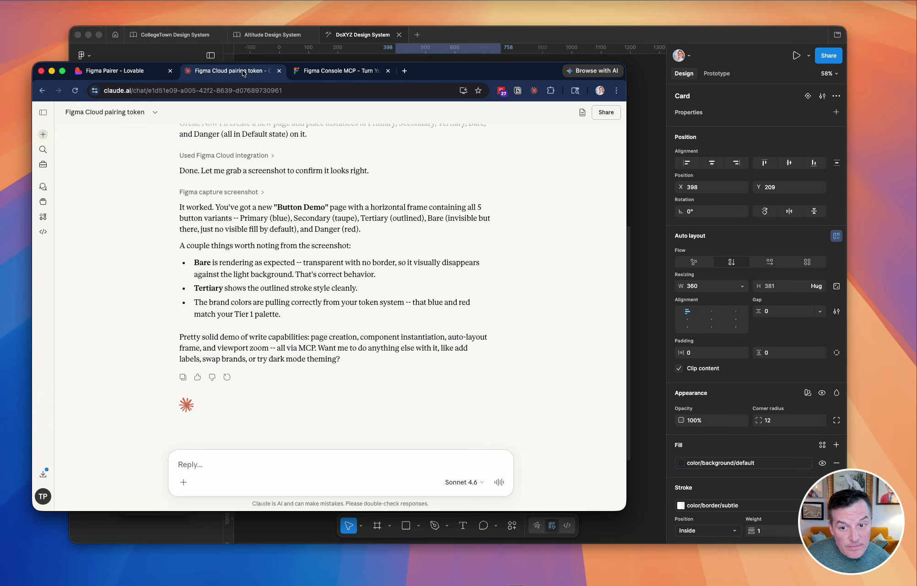
pyautogui.click(640, 408)
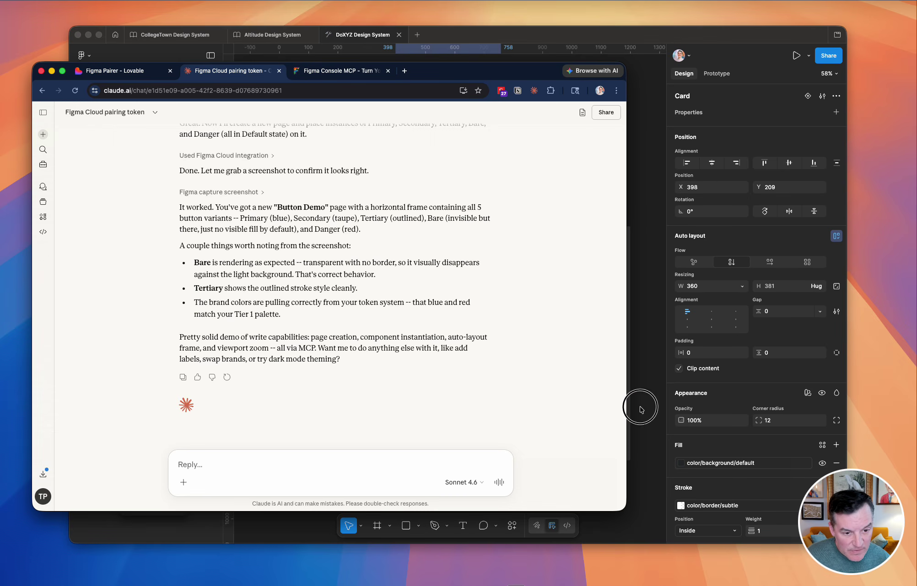
pyautogui.click(532, 196)
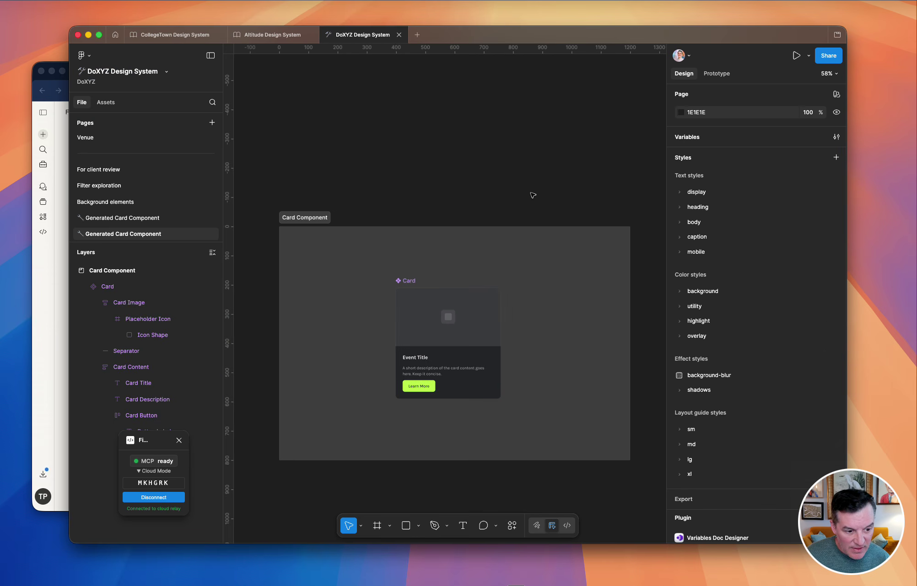